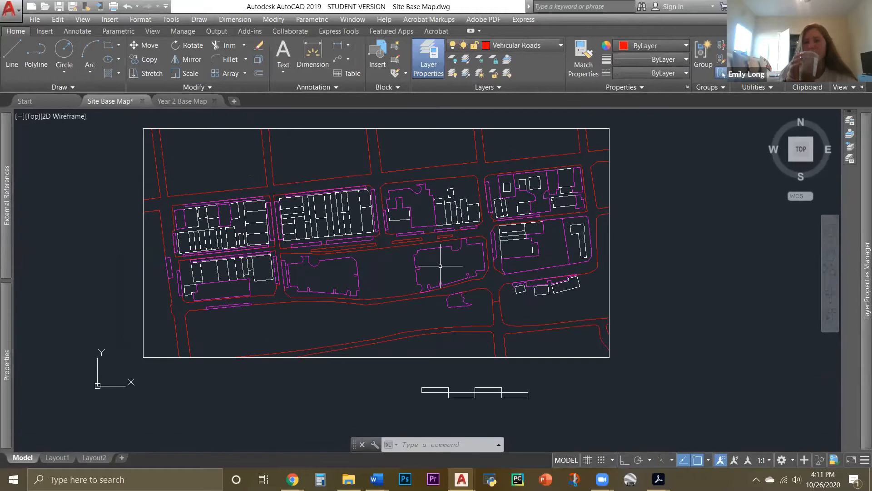
Turn on layer 0 in the Site Base Map drawing to display the aerial image beneath the linework
scroll(590, 300, "down", 2)
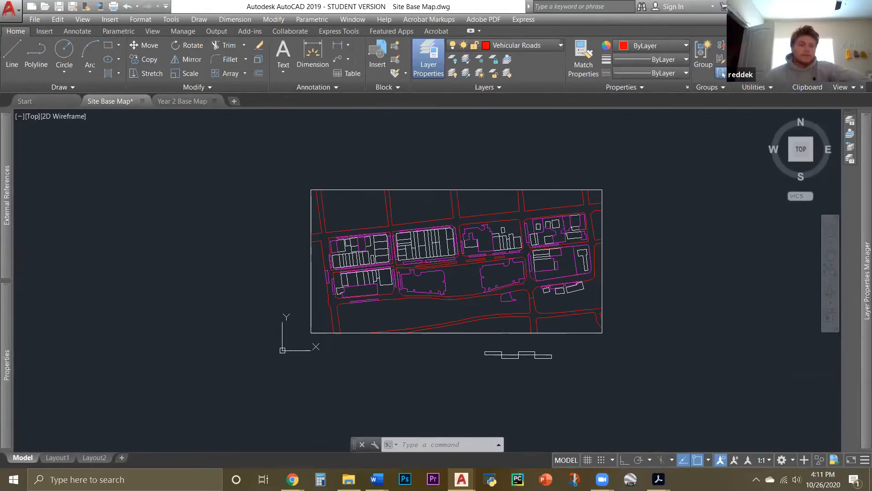
left_click(532, 45)
left_click(454, 58)
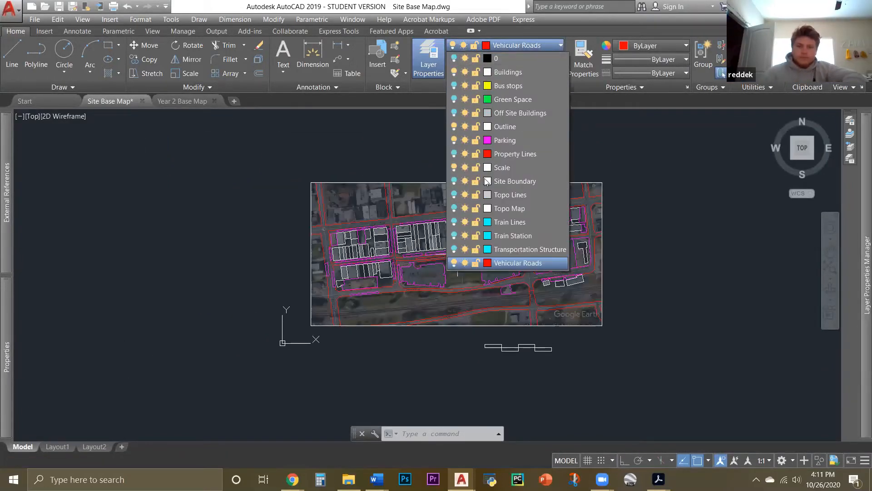
left_click(515, 47)
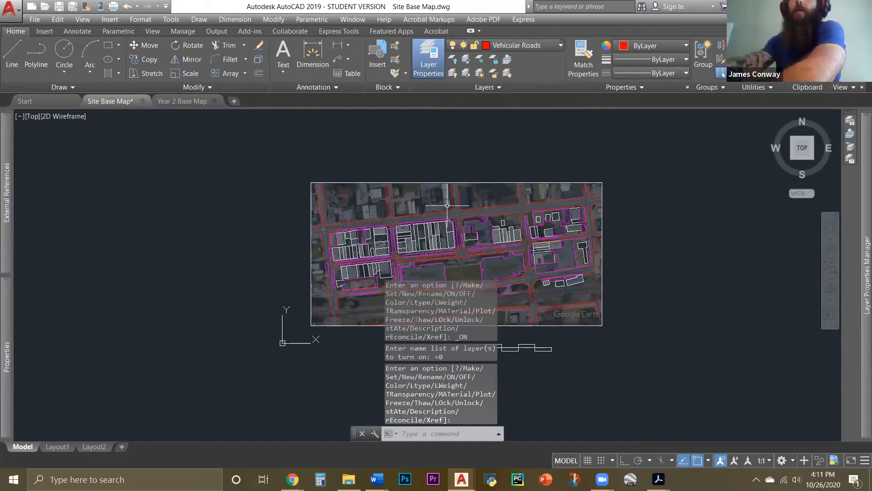
Turn off the Buildings and Parking layers in the site base map
left_click(518, 46)
left_click(454, 72)
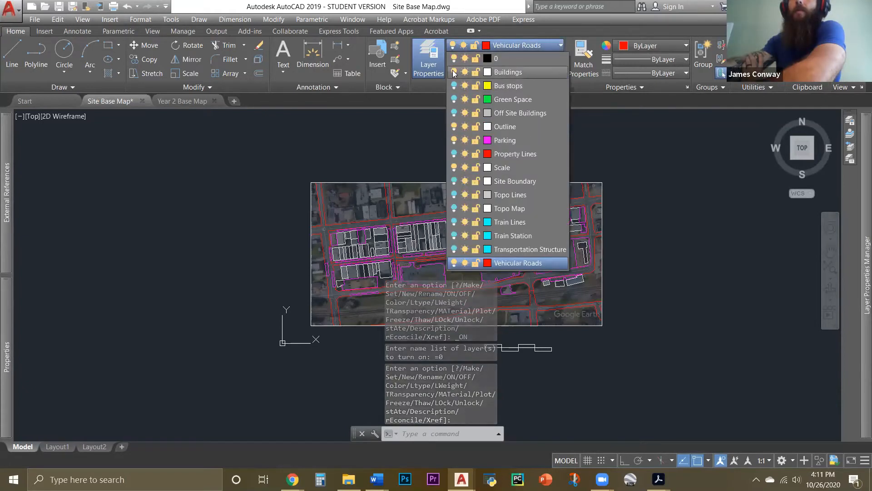
left_click(454, 141)
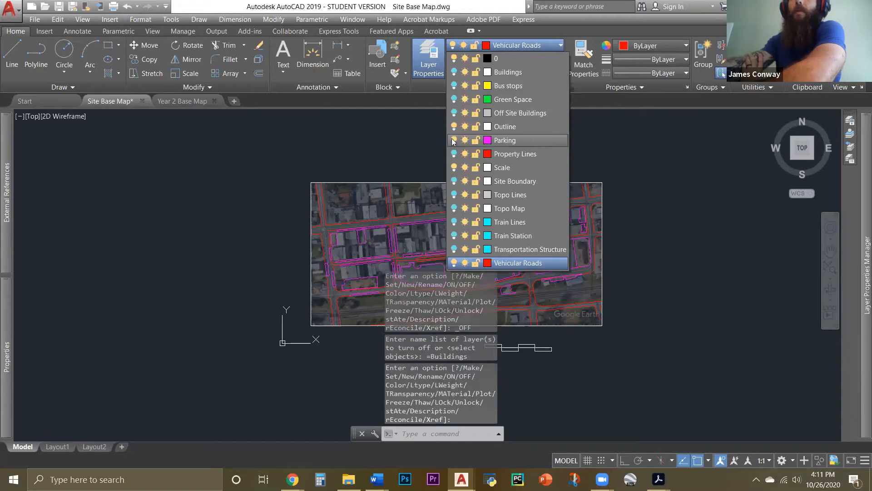
left_click(530, 45)
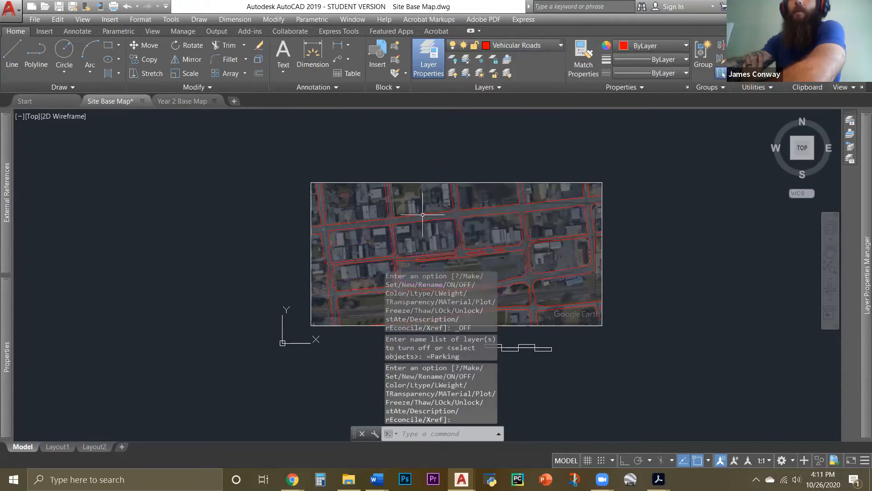
Examine the traced road lines against the aerial image, including the Google Earth label and coordinate text in its lower corner
scroll(366, 328, "up", 4)
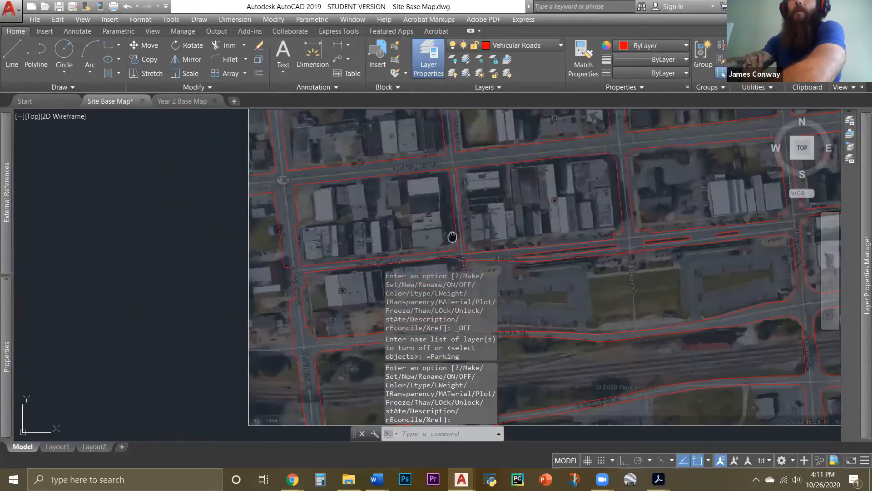
middle_click_drag(451, 237, 456, 193)
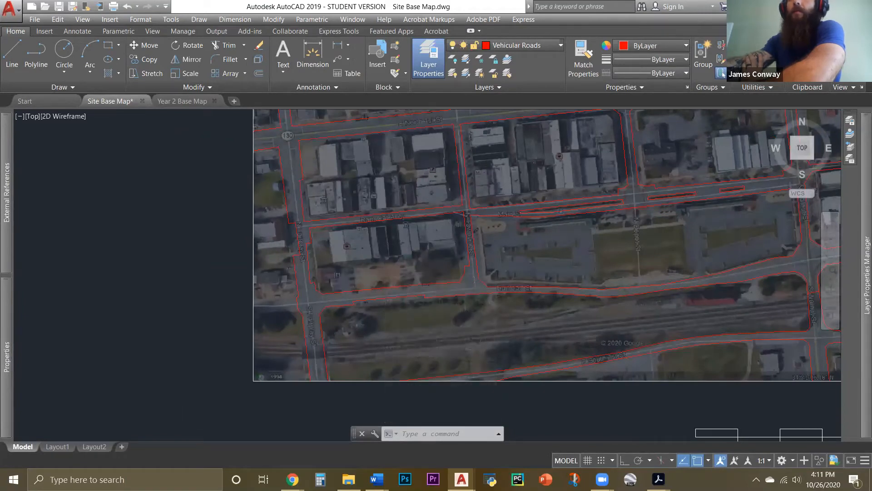
scroll(389, 255, "down", 3)
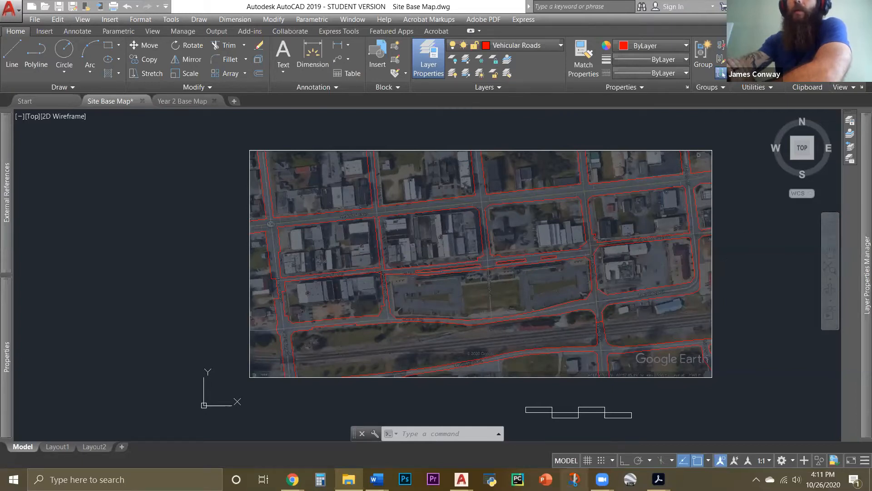
left_click(575, 480)
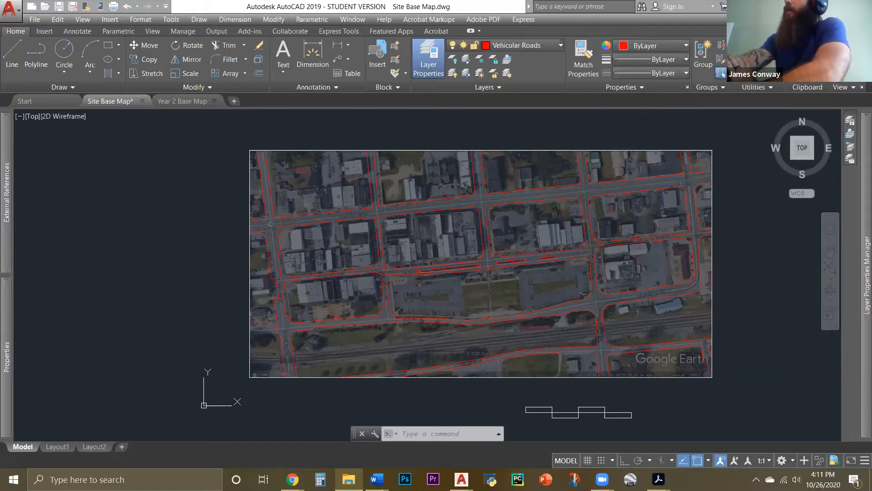
key("alt+Tab")
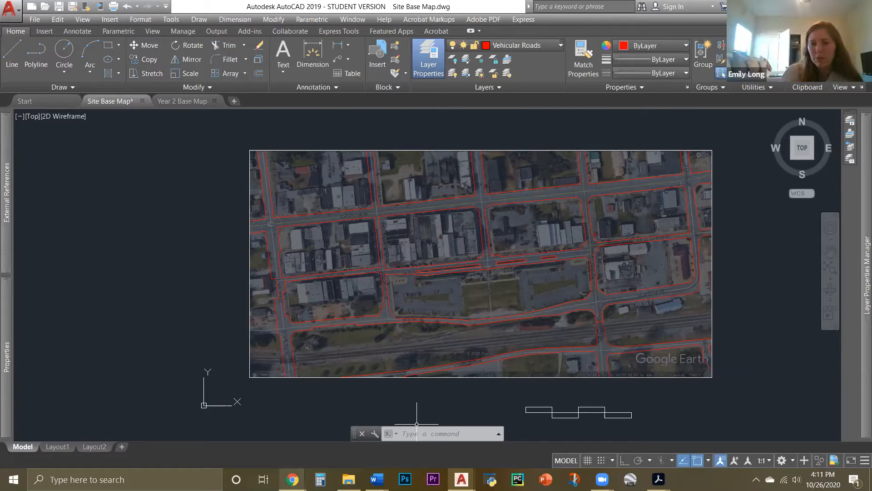
scroll(672, 376, "up", 6)
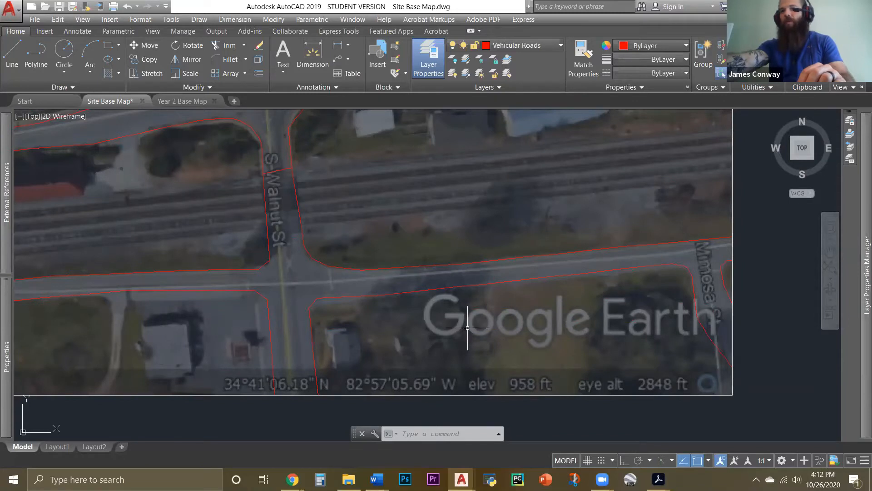
scroll(475, 332, "down", 4)
scroll(476, 334, "up", 2)
scroll(468, 339, "down", 3)
mouse_move(391, 282)
middle_mouse_down()
mouse_move(565, 317)
mouse_move(485, 298)
middle_mouse_up()
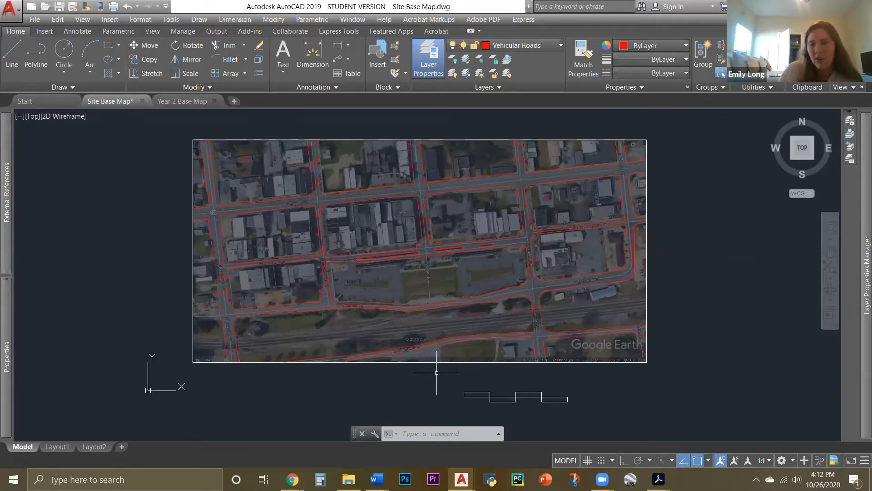
left_click(319, 248)
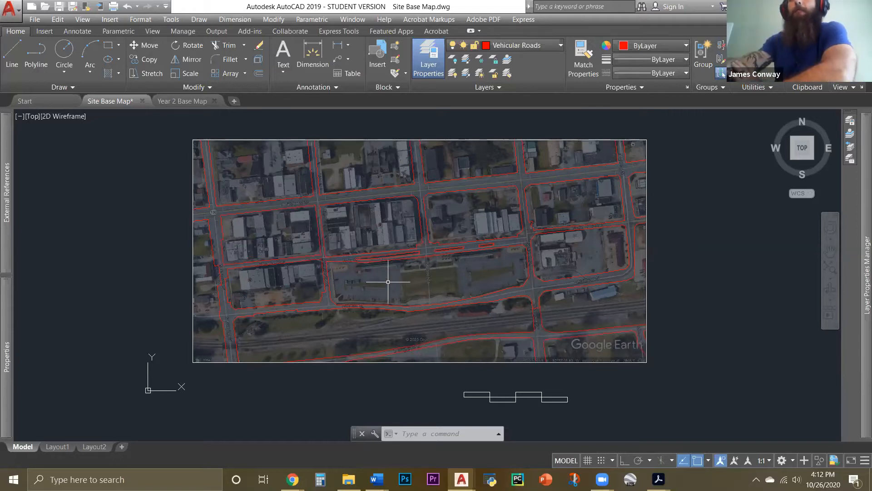
mouse_move(292, 479)
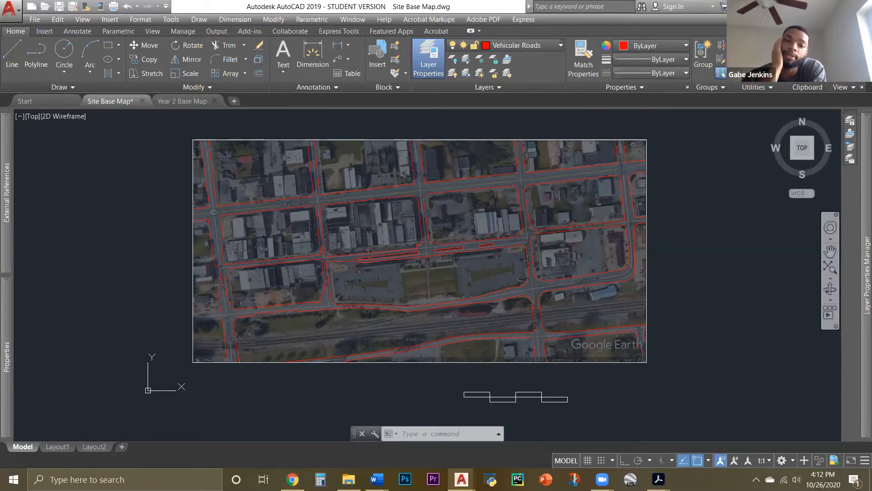
key("alt+Tab")
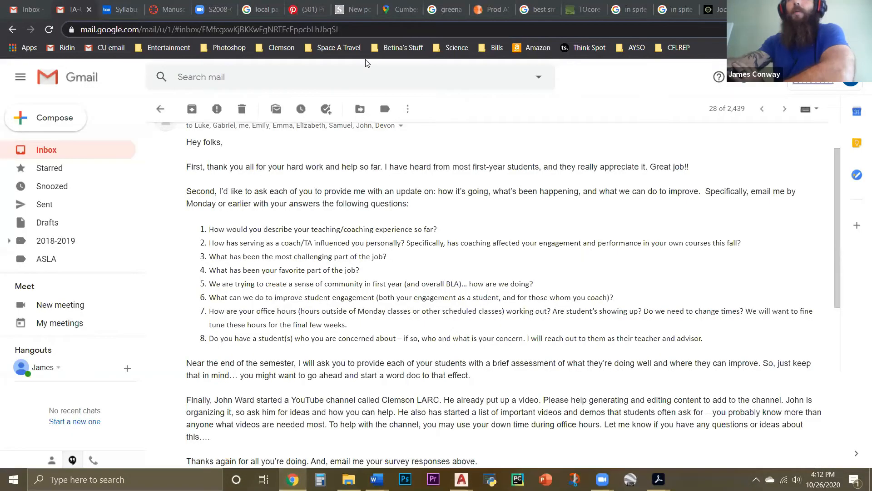
key("ctrl+t")
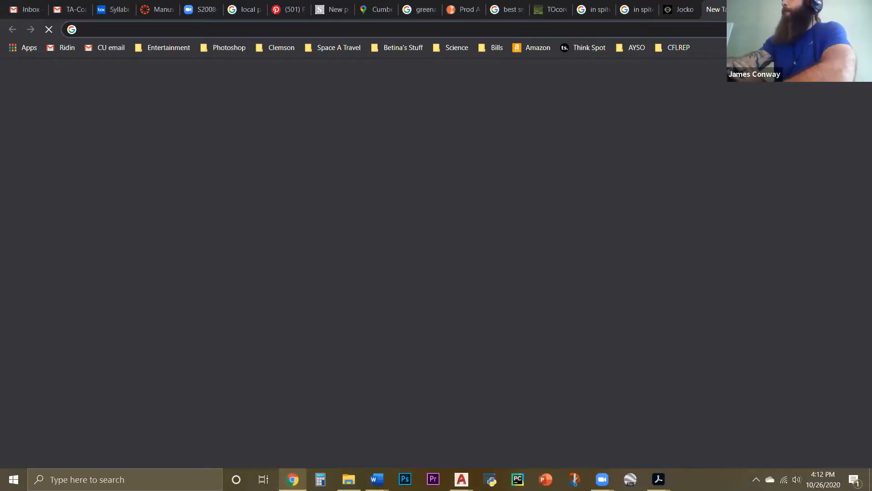
key("ctrl+w")
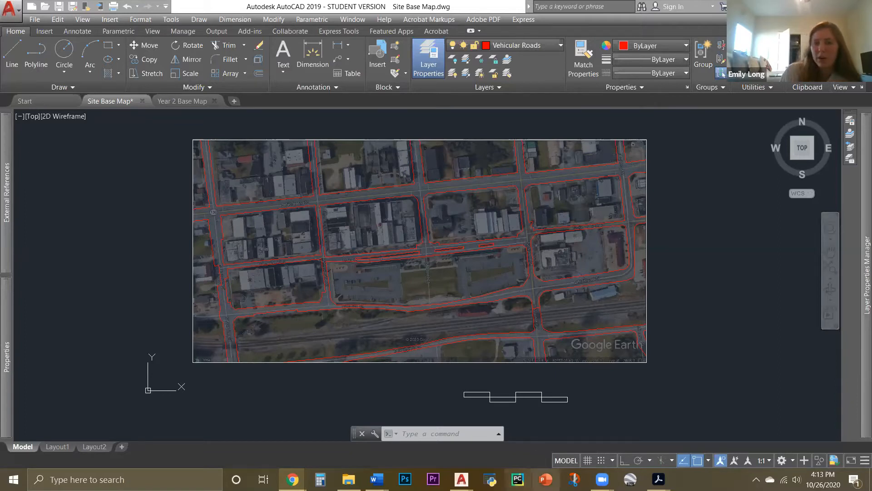
Switch to Snip & Sketch and capture the Google Maps satellite view of the blocks around Ram Cat Alley
left_click(575, 479)
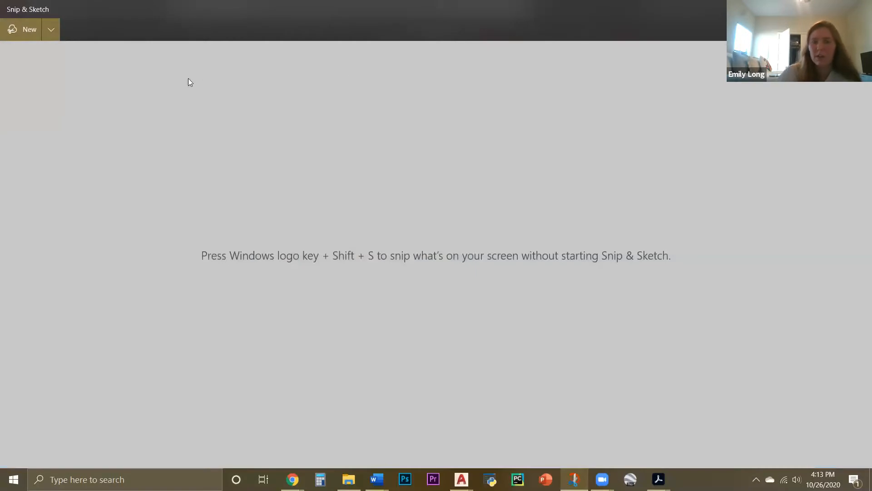
left_click(24, 34)
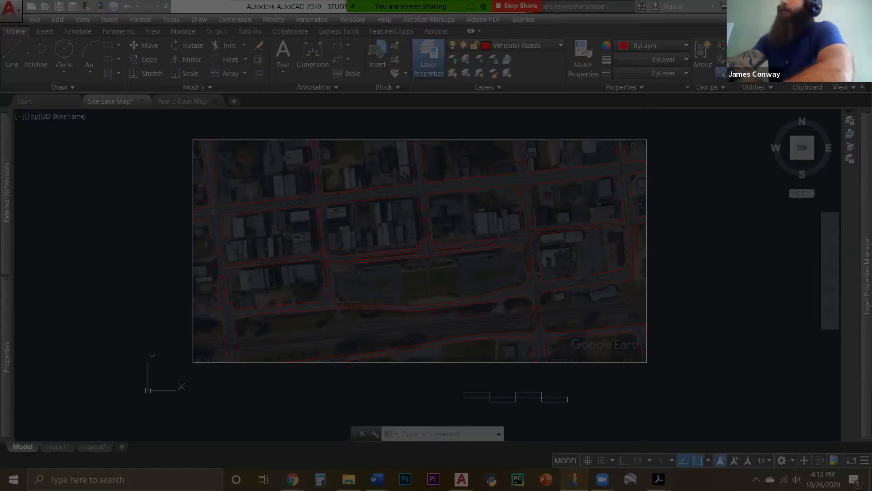
key("Escape")
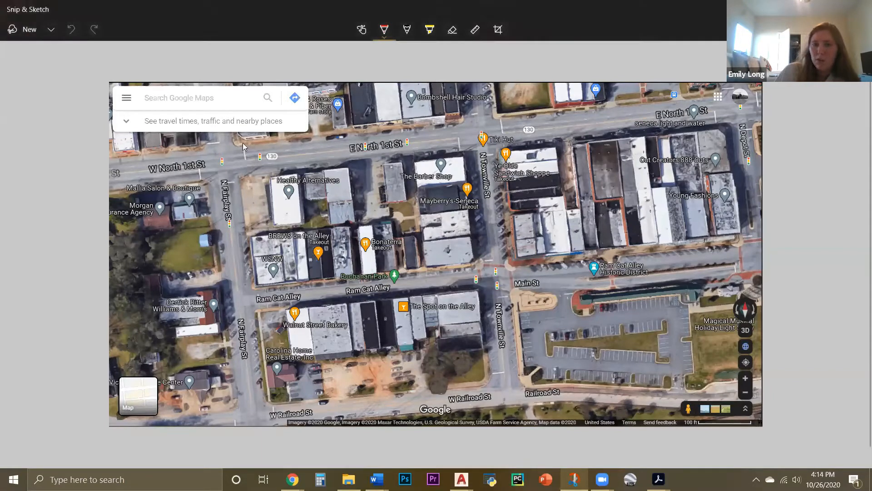
Save the captured map as the JPG "Screen shot" in the Year 2 Base Map Class folder inside Desktop's Design Coach folder
key("ctrl+s")
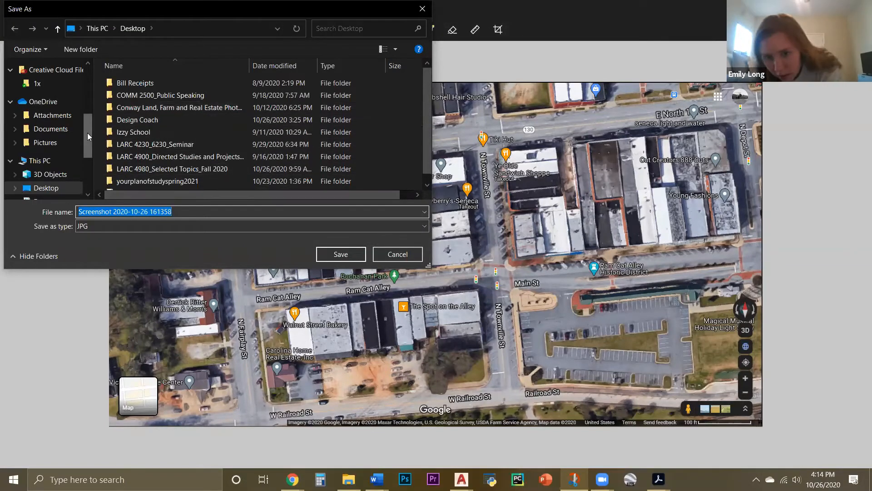
left_click_drag(88, 132, 89, 60)
left_click(46, 89)
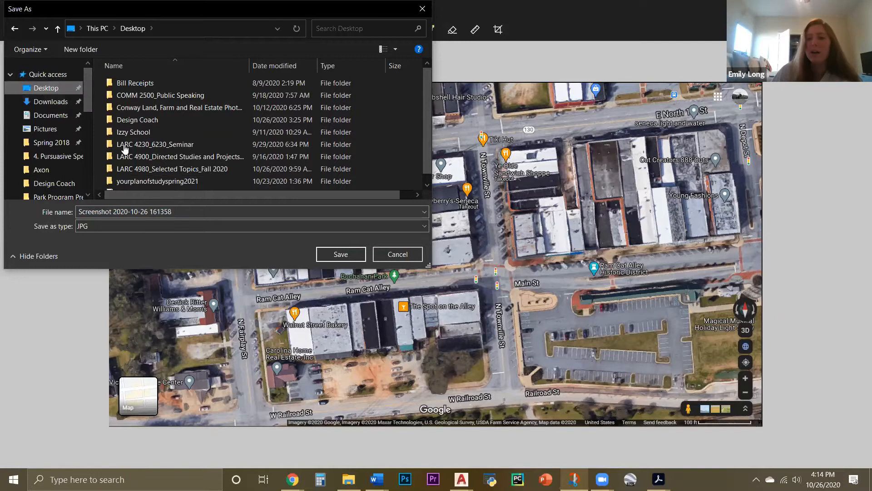
left_click(192, 212)
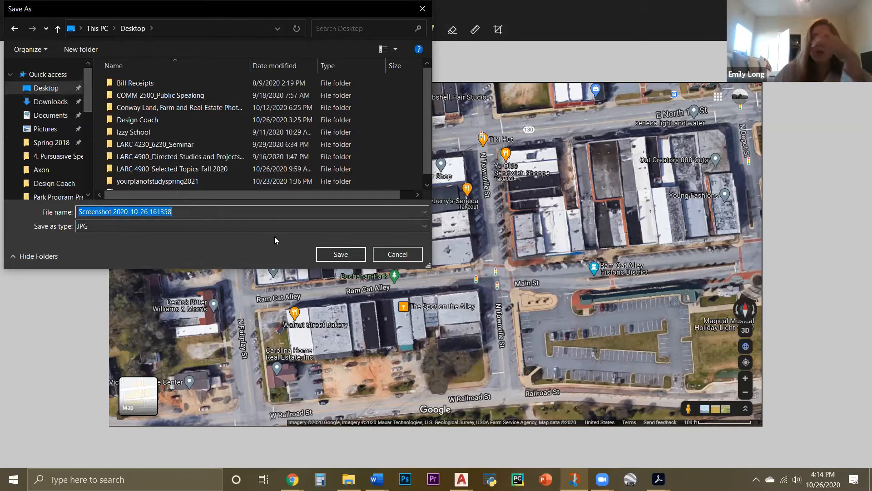
double_click(150, 120)
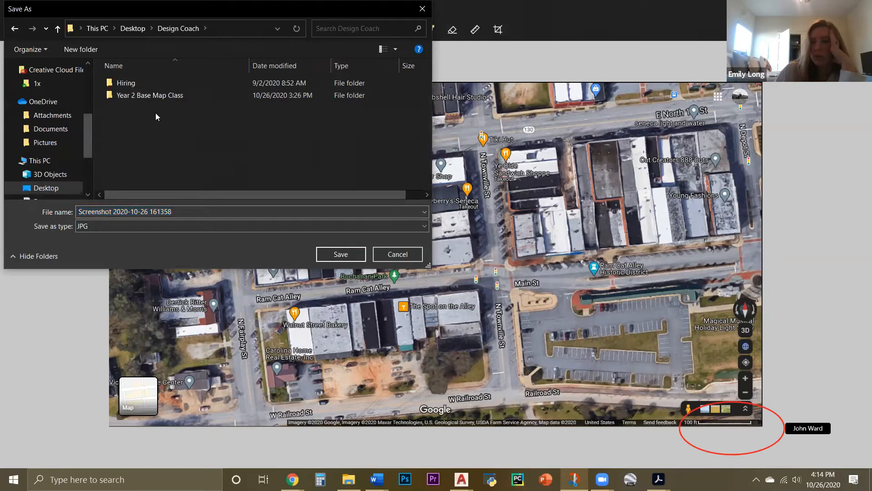
double_click(163, 97)
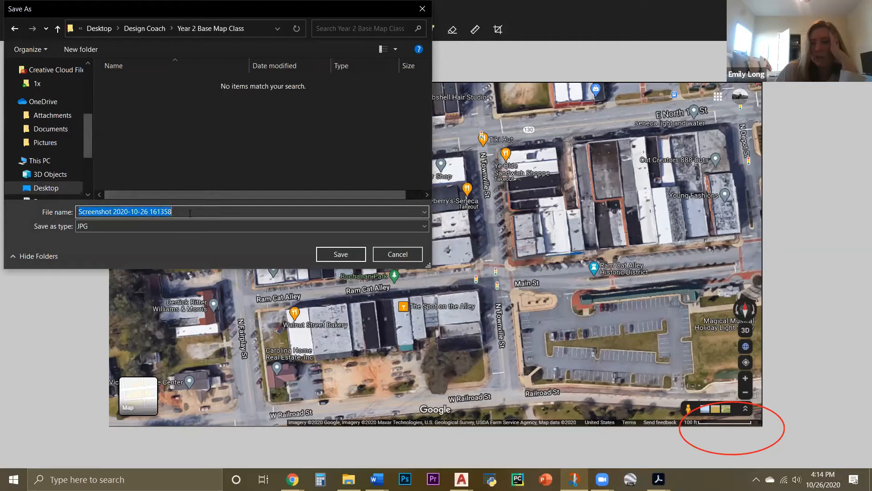
type("Screen shot")
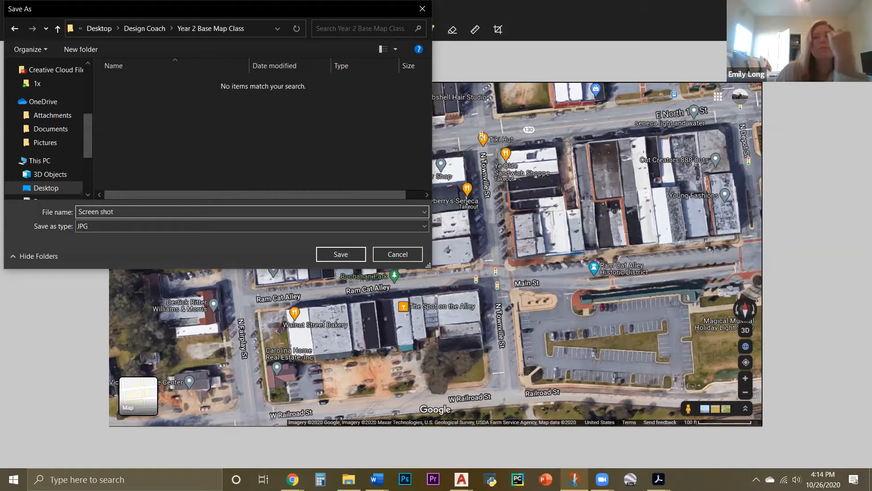
key("Return")
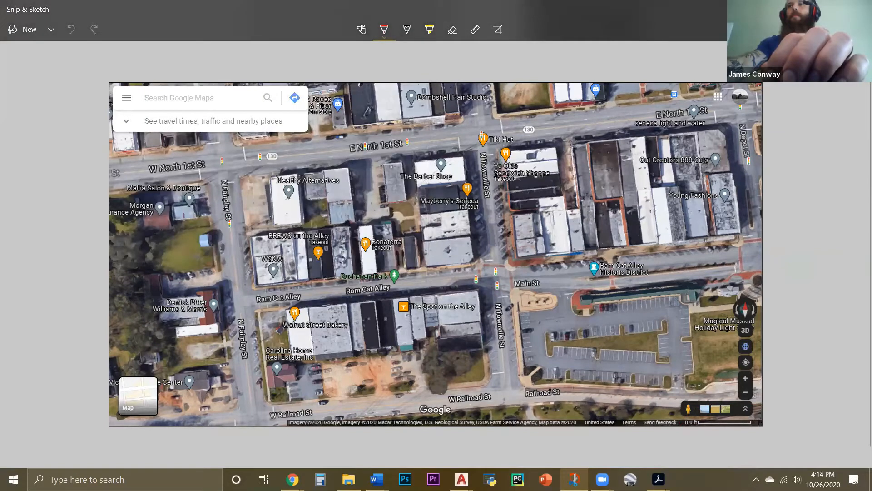
Switch to AutoCAD's Year 2 Base Map drawing and show its External References palette
key("alt+Tab")
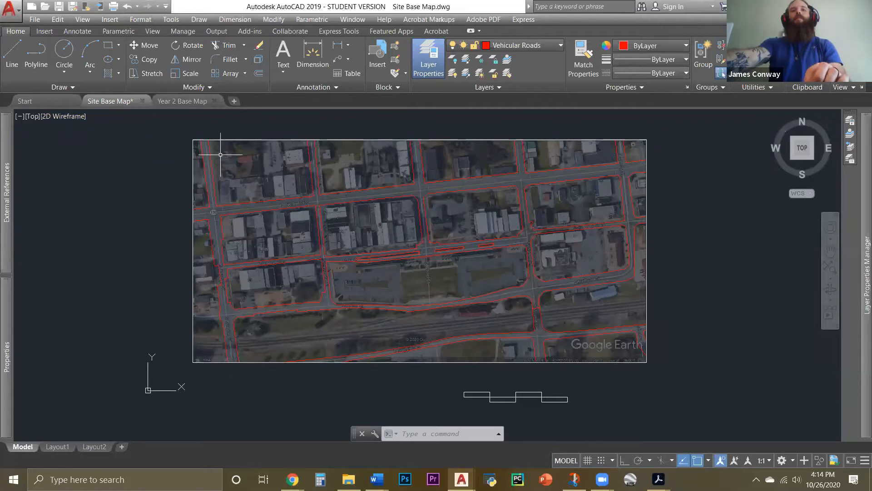
left_click(182, 101)
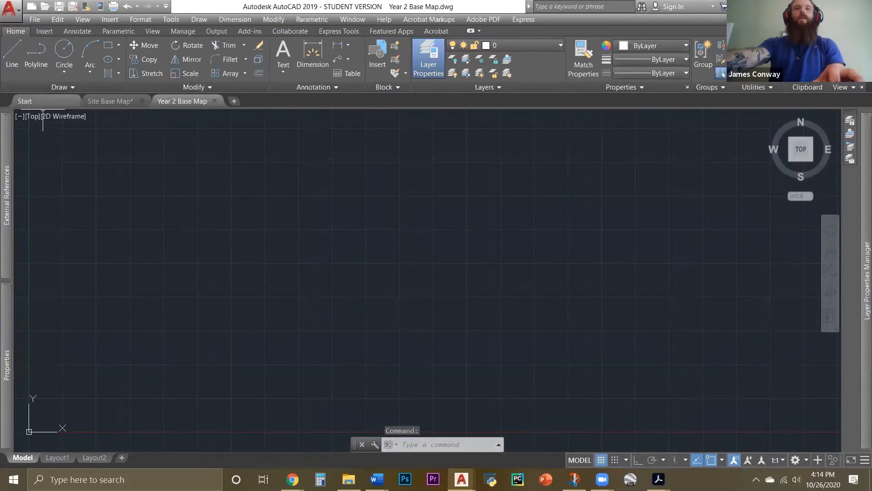
mouse_move(6, 217)
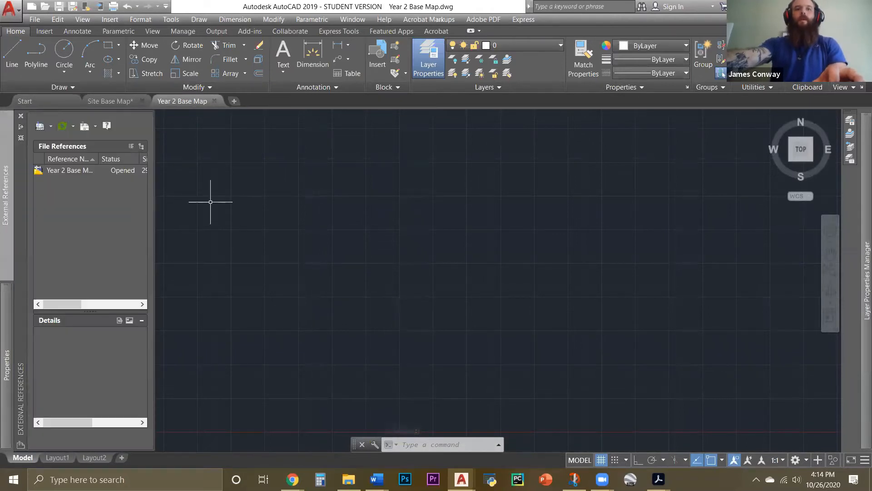
left_click(324, 274)
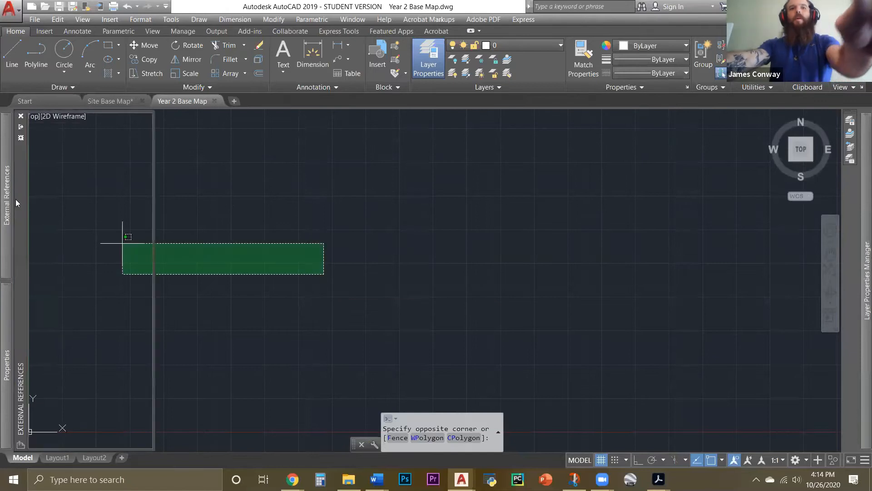
left_click(275, 228)
mouse_move(1, 190)
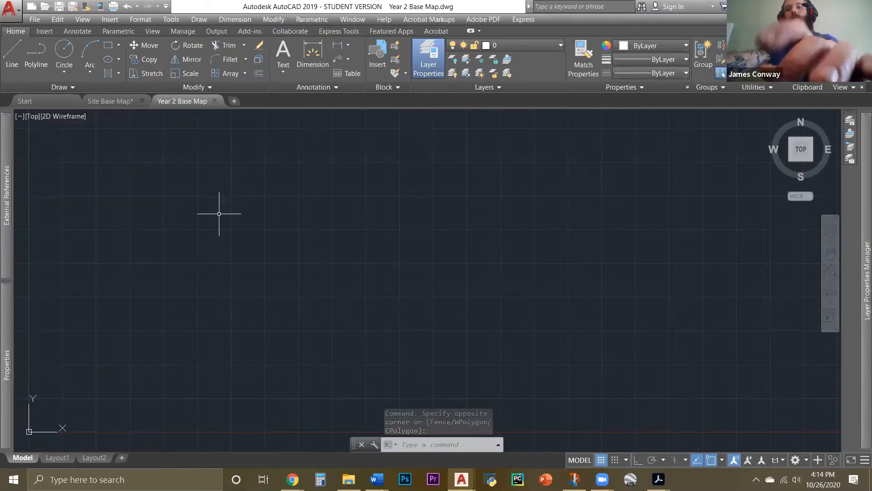
type("ex")
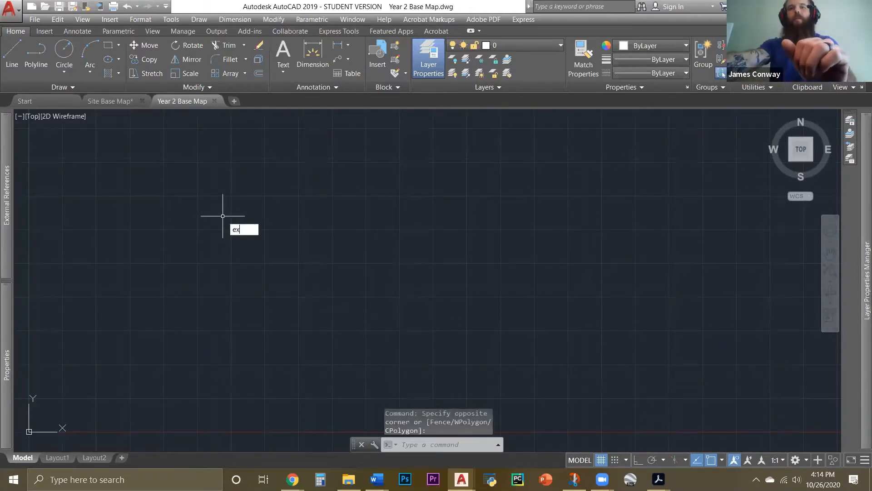
type("ref")
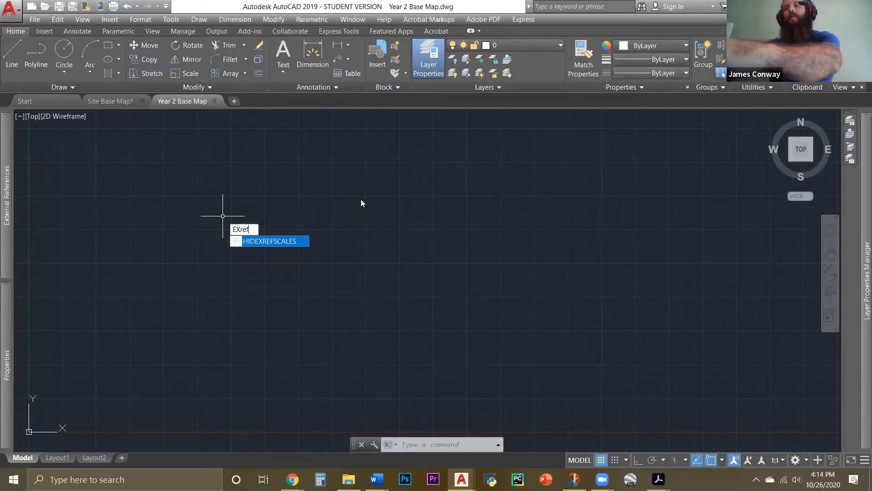
key("Escape")
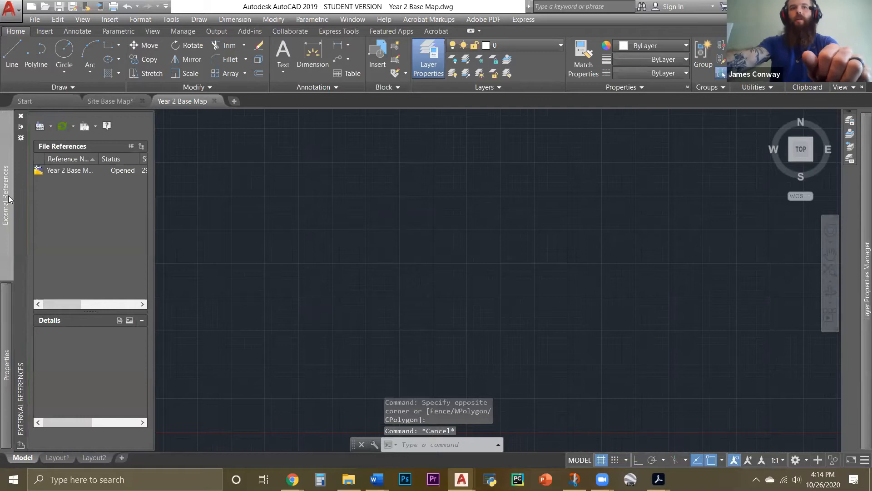
Attach an image reference, choosing the "Screen shot" file in the Year 2 Base Map Class folder inside Desktop's Design Coach folder
left_click(52, 126)
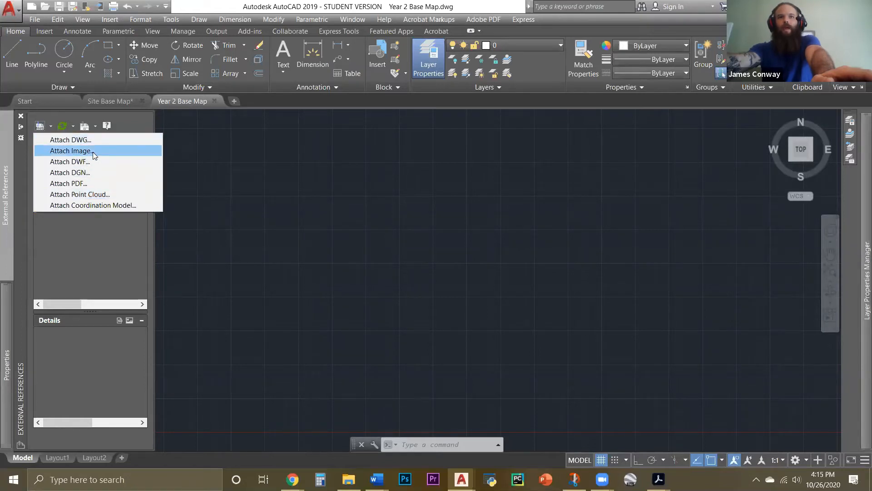
key("Escape")
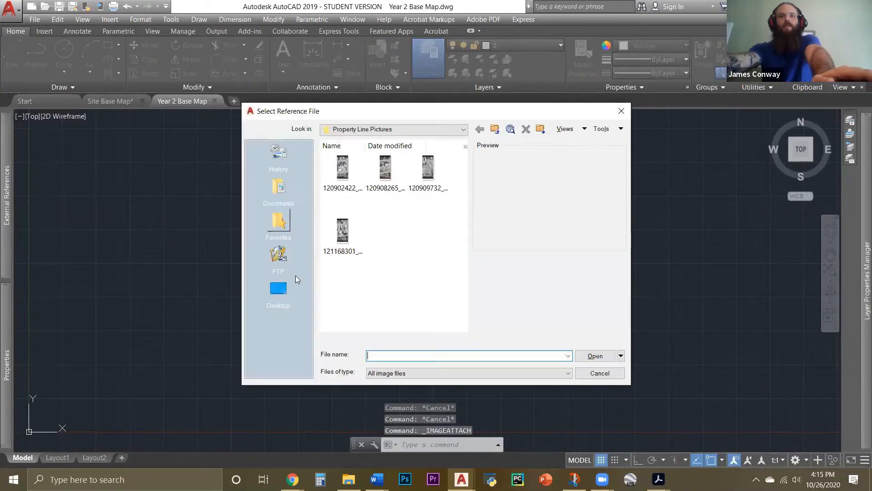
left_click(287, 290)
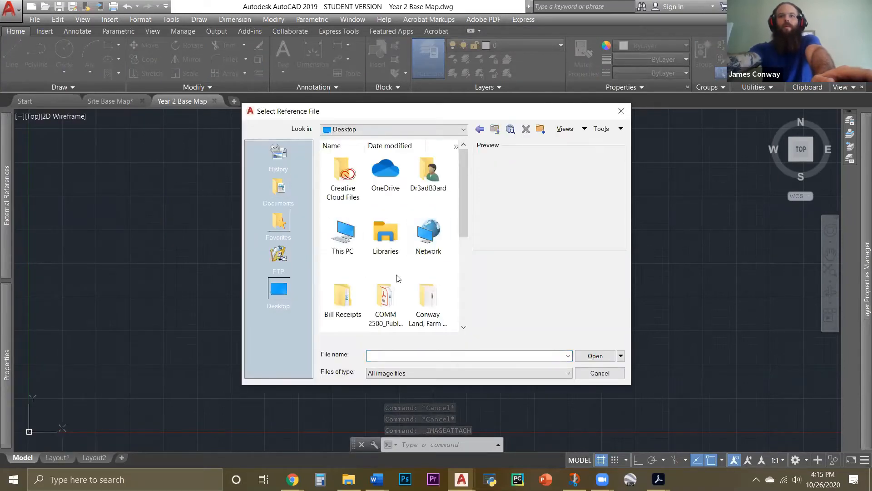
scroll(397, 285, "down", 3)
double_click(354, 194)
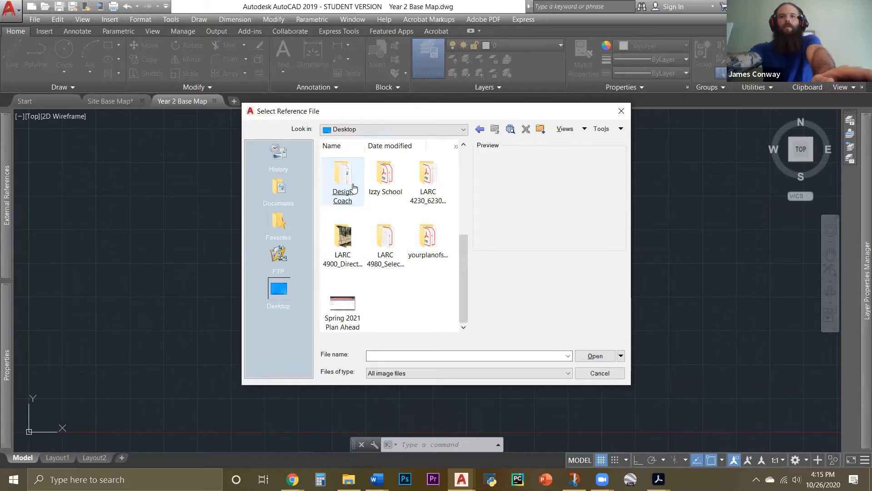
double_click(385, 177)
left_click(343, 175)
left_click(594, 356)
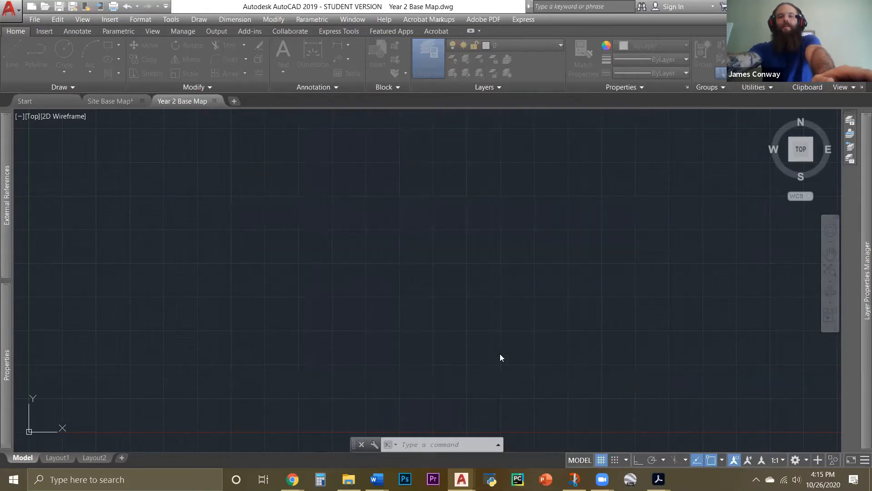
Accept the image attachment with a relative path and 0 rotation, placing it just above and right of the origin with its scale set on screen
left_click(450, 323)
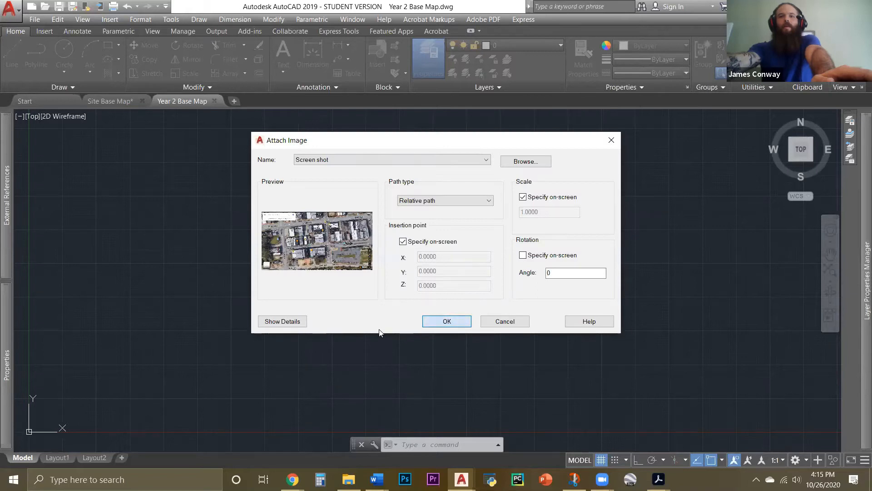
left_click(76, 382)
scroll(314, 337, "down", 3)
scroll(352, 324, "up", 2)
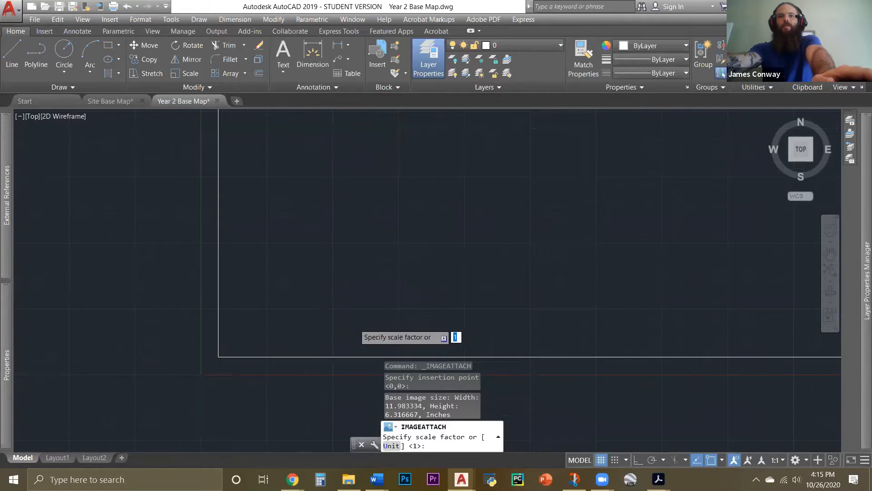
scroll(379, 313, "down", 2)
scroll(389, 312, "up", 1)
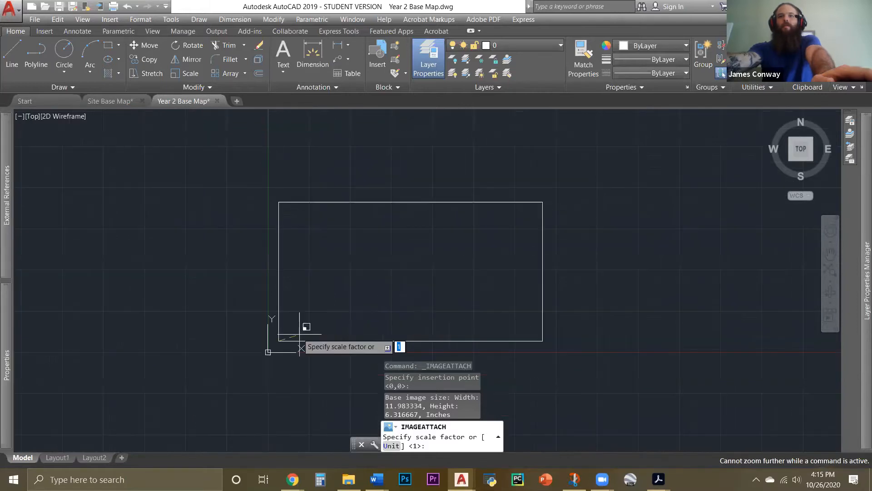
left_click(315, 313)
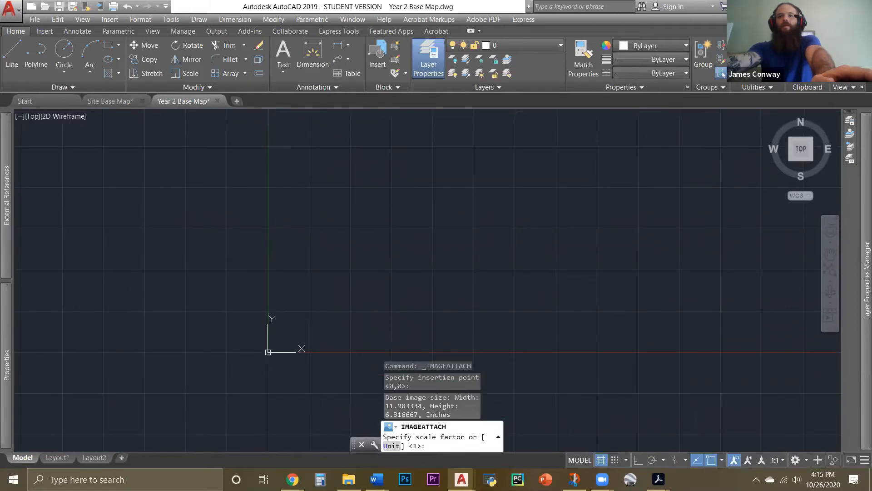
key("Escape")
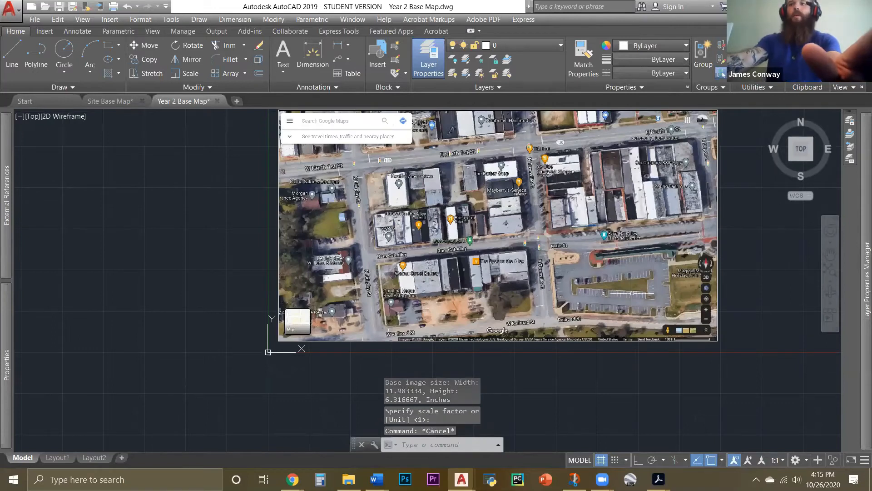
Move the attached aerial image up and to the right, away from the drawing origin
scroll(640, 286, "down", 4)
middle_click_drag(641, 285, 462, 333)
left_click(263, 219)
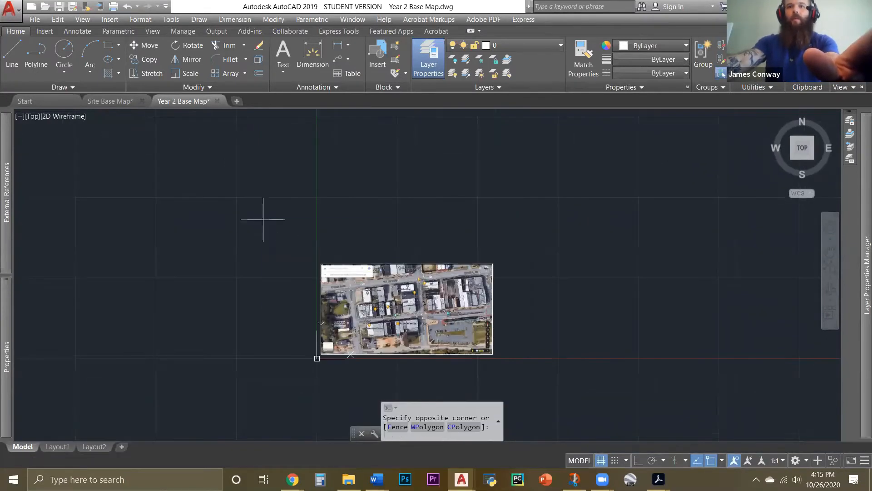
left_click(545, 368)
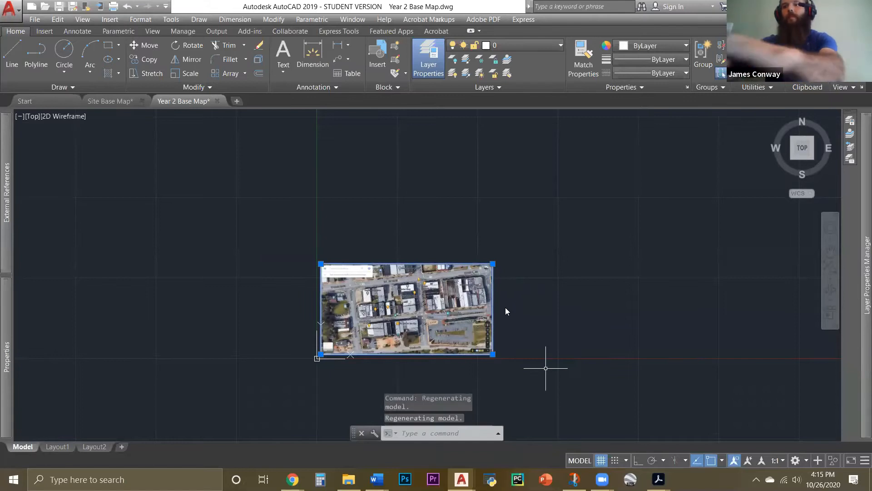
type("m")
key("Return")
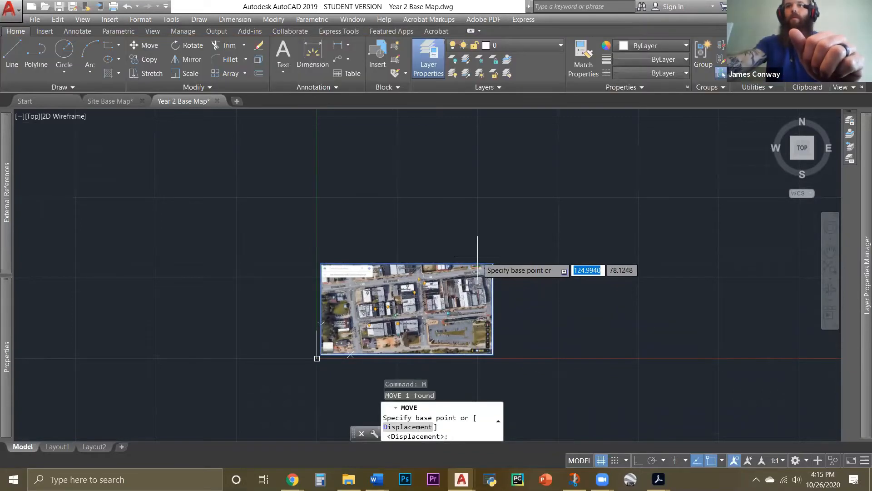
left_click(477, 264)
left_click(664, 164)
Trace the image's 100 ft scale bar end to end with a horizontal polyline about 10.66 units long, using Ortho
middle_click_drag(670, 271, 477, 274)
scroll(444, 291, "up", 5)
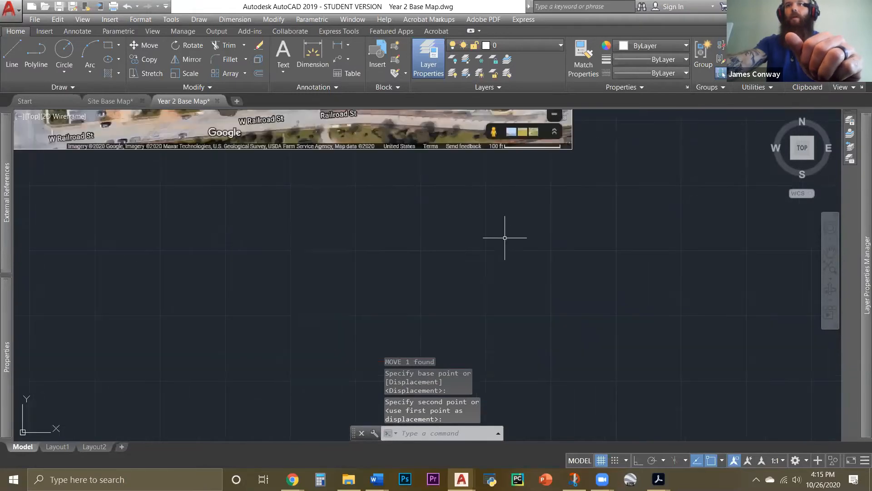
scroll(550, 318, "up", 2)
middle_click_drag(556, 250, 590, 388)
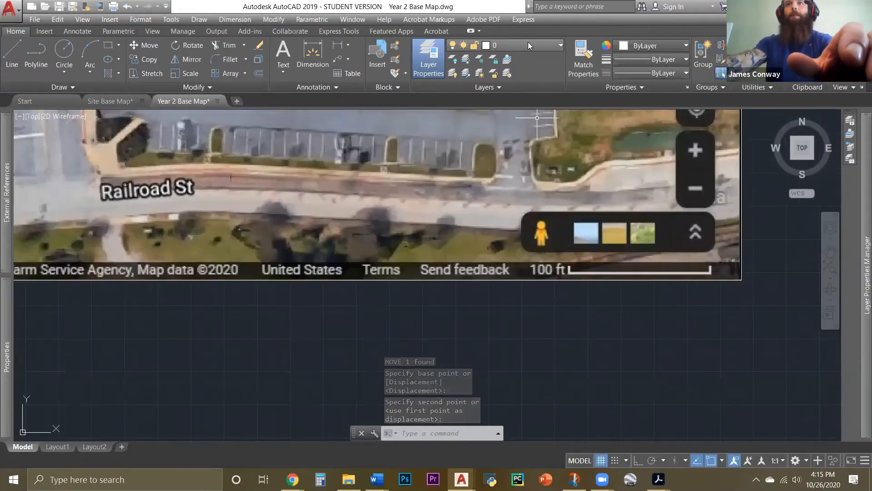
type("pl")
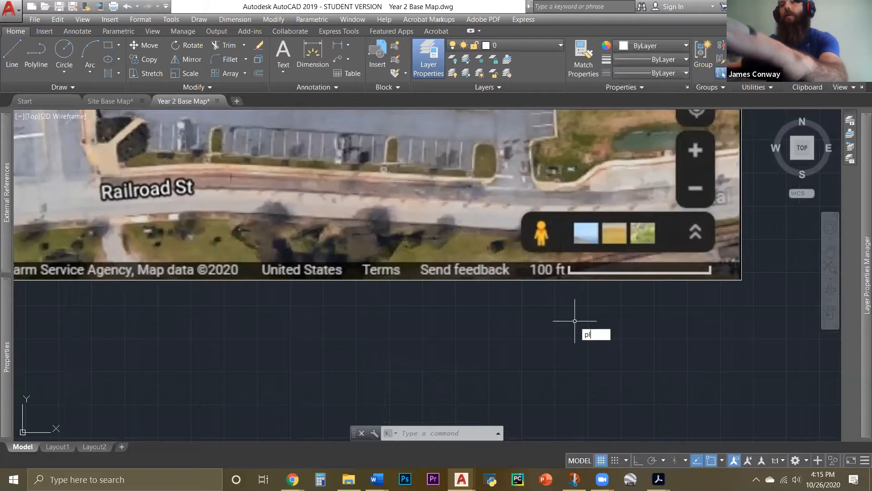
key("Return")
scroll(582, 278, "up", 5)
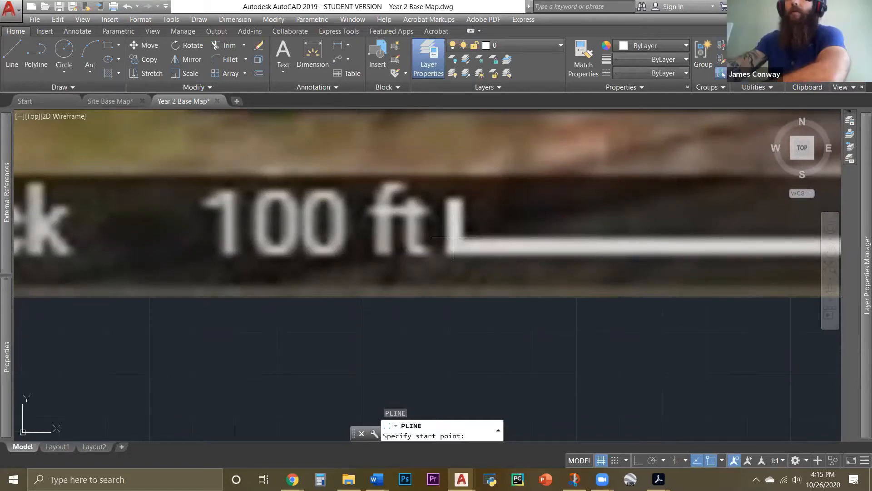
left_click(455, 237)
scroll(620, 248, "down", 5)
middle_click_drag(617, 241, 223, 251)
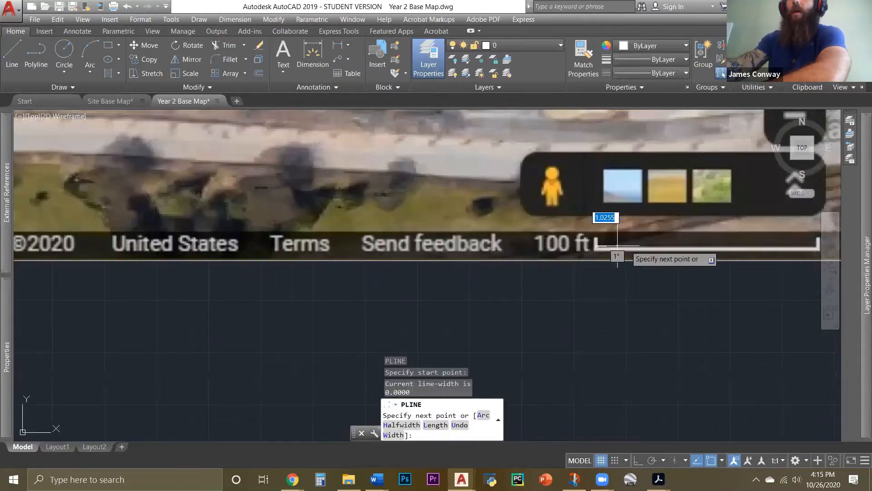
scroll(423, 273, "up", 8)
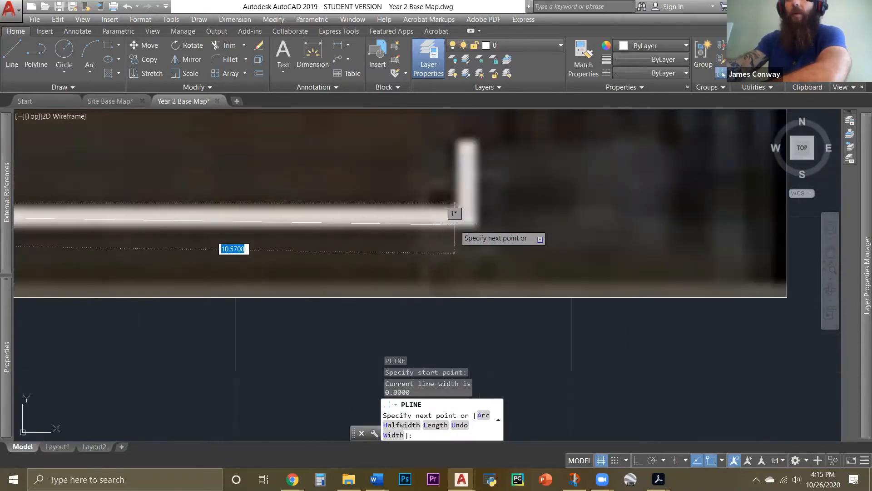
left_click(636, 459)
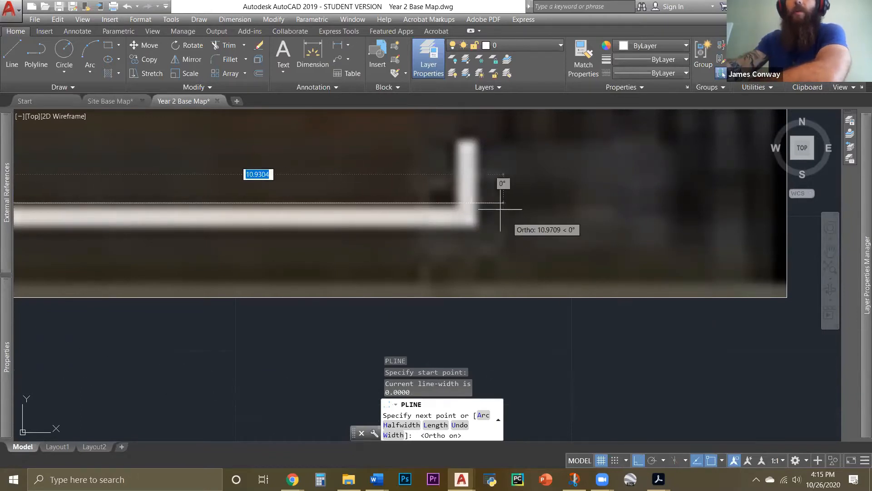
left_click(466, 202)
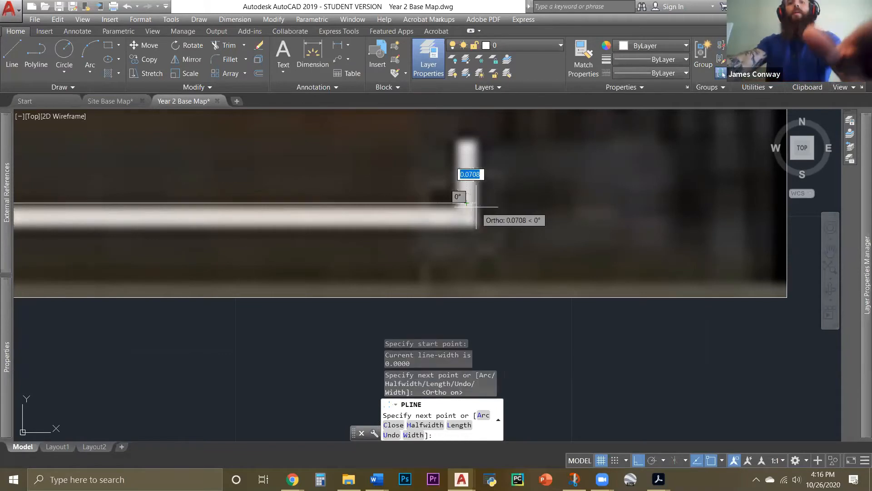
key("Return")
Check the length of the polyline traced over the scale bar in its properties
scroll(493, 259, "down", 3)
scroll(673, 250, "up", 3)
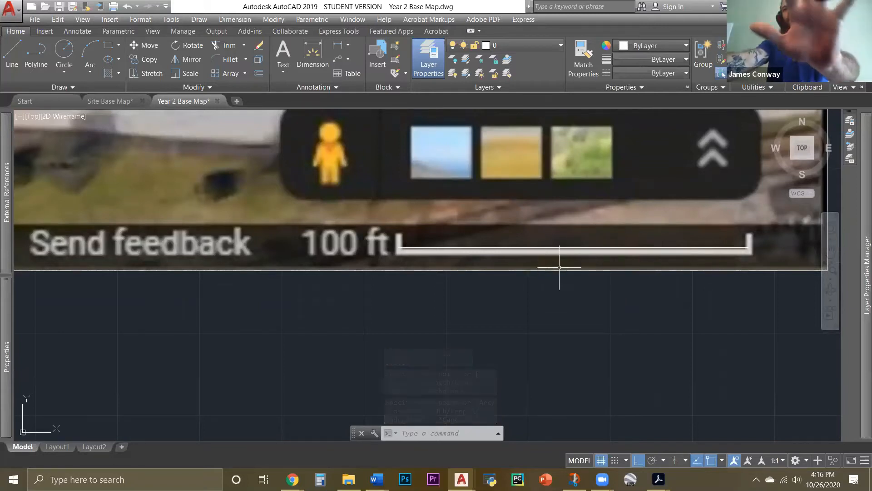
left_click(579, 247)
mouse_move(2, 389)
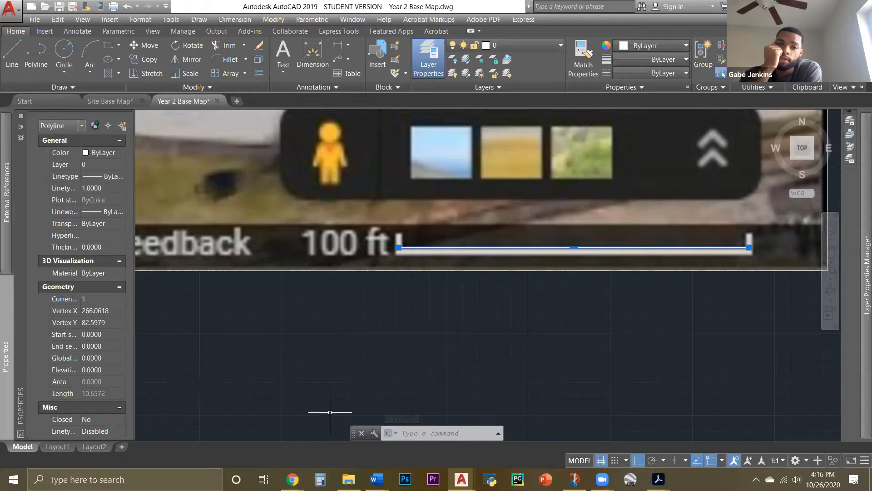
key("Escape")
Draw a horizontal polyline 100 units long in the empty space below the aerial image
scroll(377, 414, "down", 8)
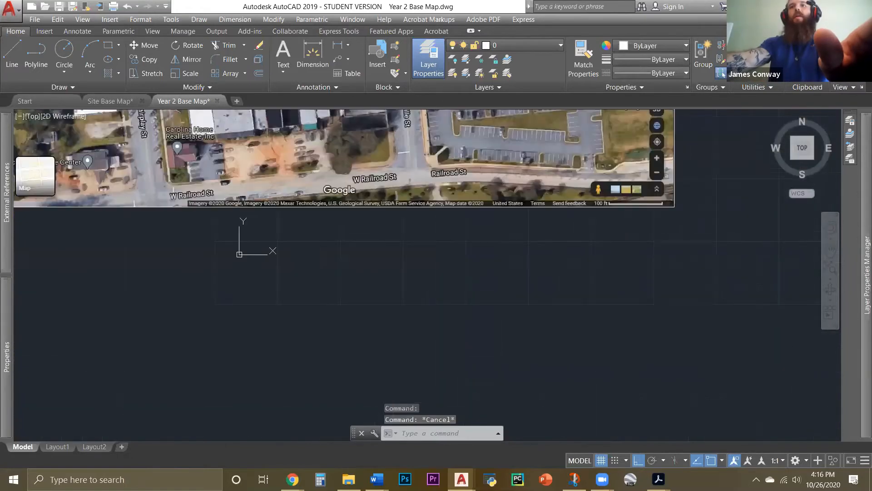
scroll(582, 288, "down", 2)
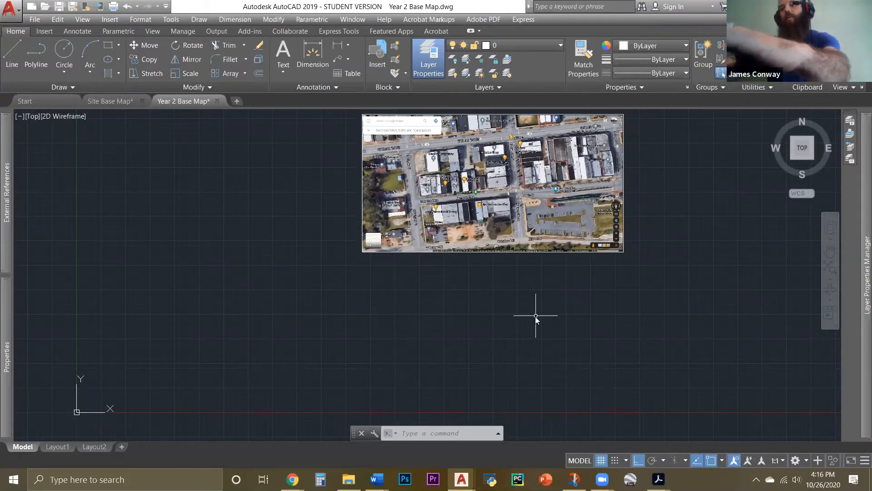
type("pl")
key("Return")
left_click(435, 317)
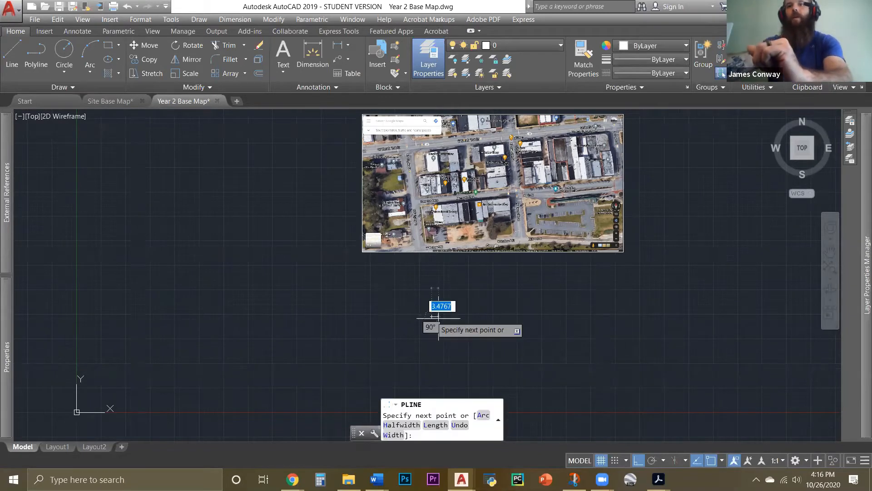
type("100")
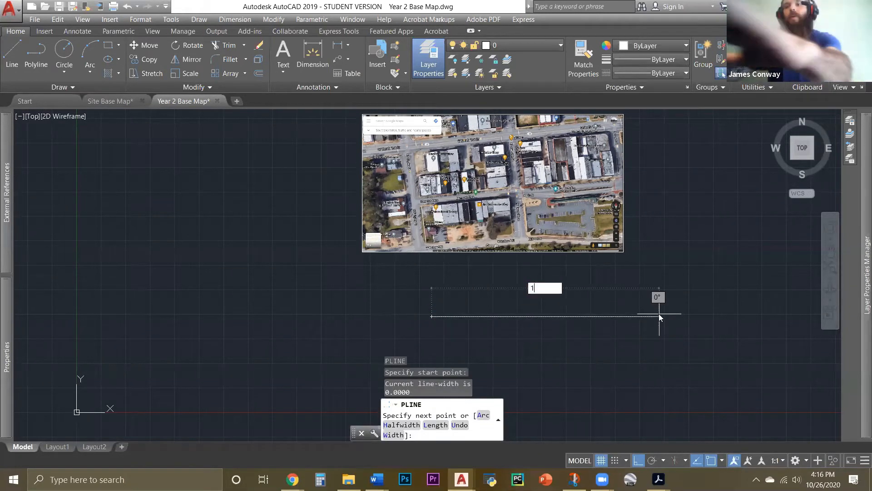
key("Return")
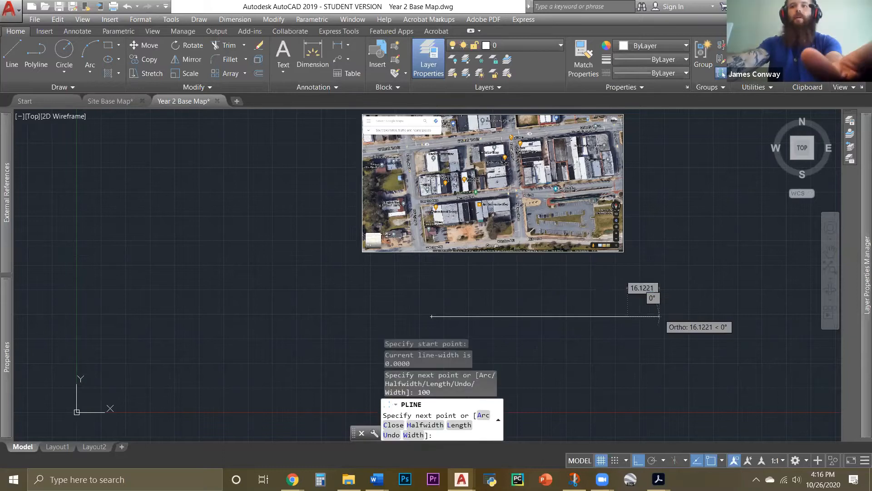
key("Escape")
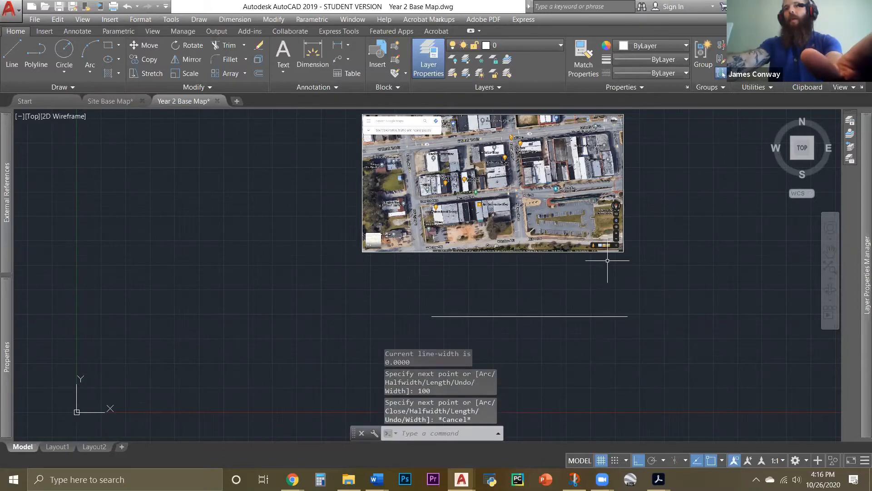
Start Align on the aerial image and both polylines, with Ortho off, matching the scale-bar trace's left end to the 100-unit line's left end
scroll(614, 250, "up", 2)
scroll(604, 252, "up", 2)
scroll(603, 252, "down", 2)
scroll(604, 253, "down", 2)
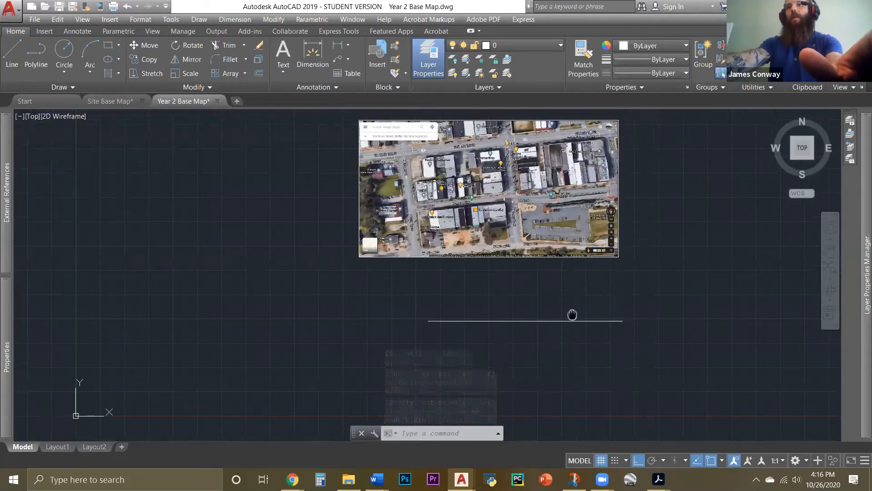
middle_click_drag(573, 313, 579, 352)
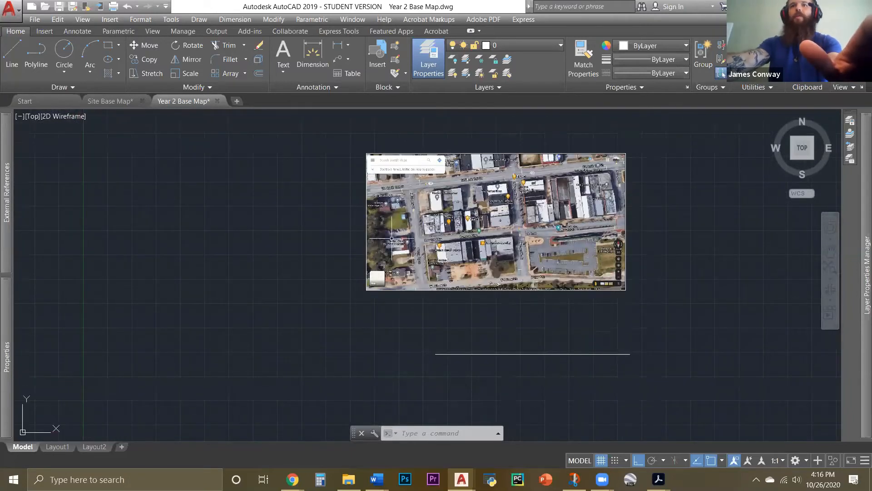
scroll(392, 238, "down", 2)
left_click(326, 140)
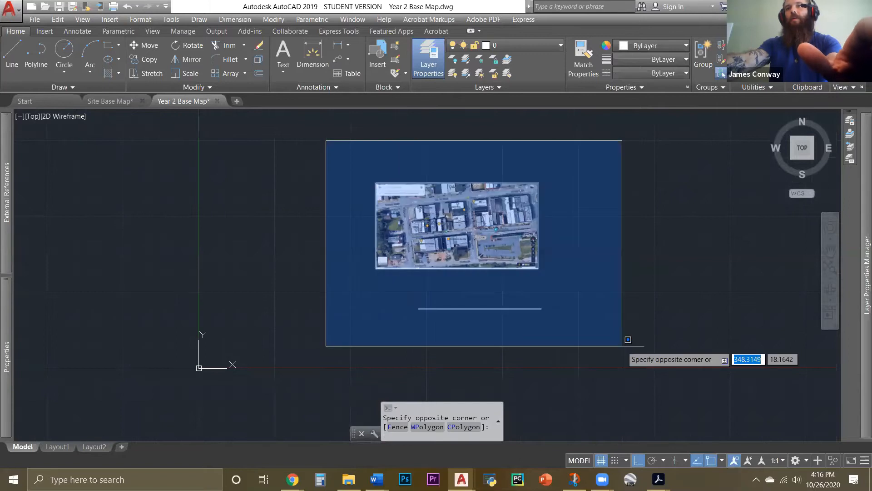
left_click(622, 346)
type("a")
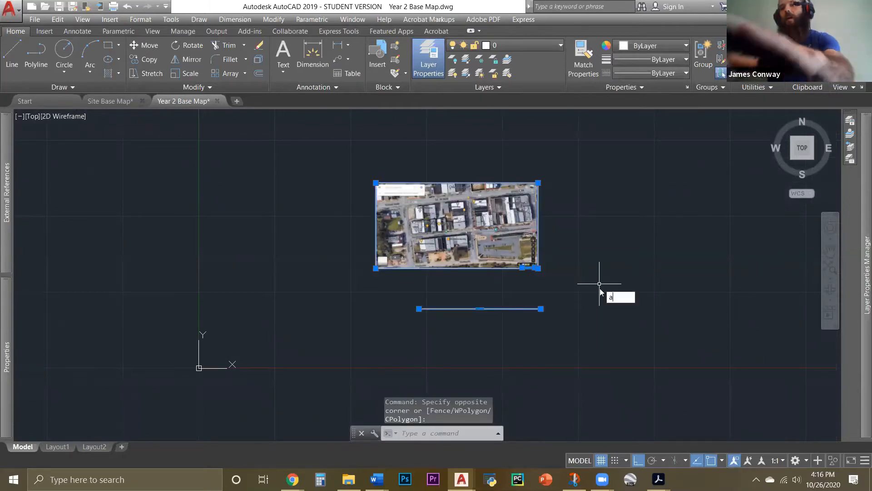
type("l")
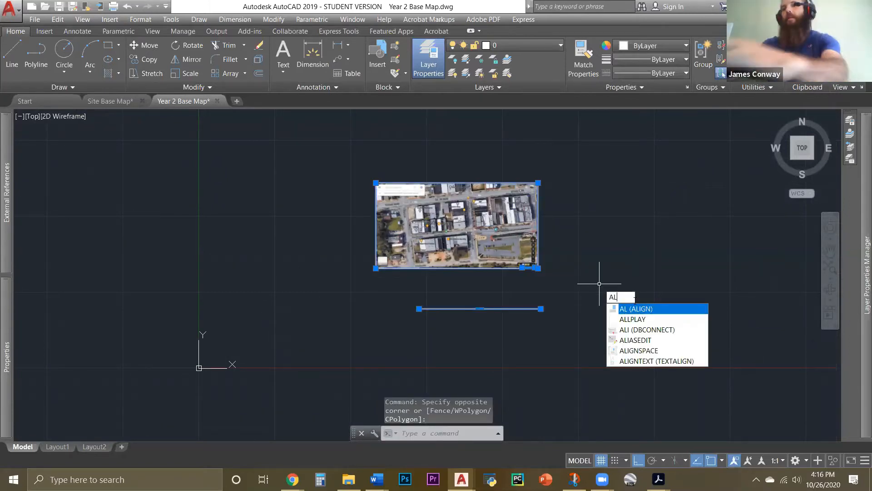
key("Return")
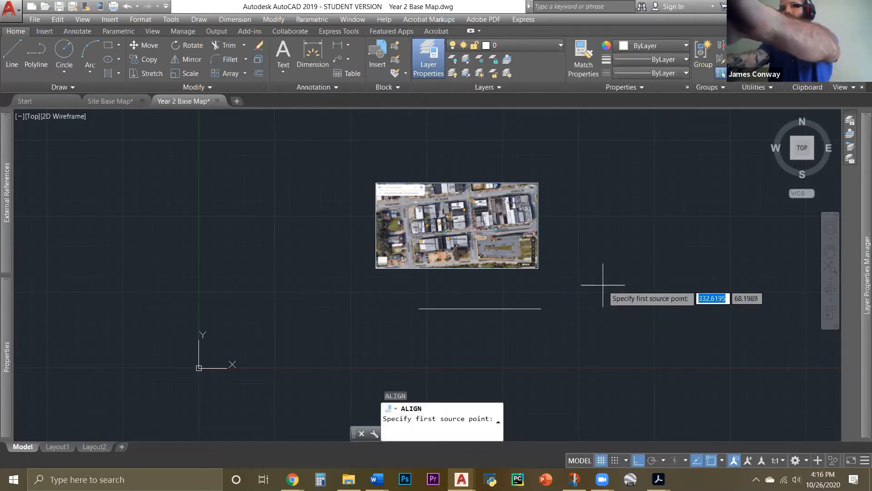
scroll(521, 289, "up", 5)
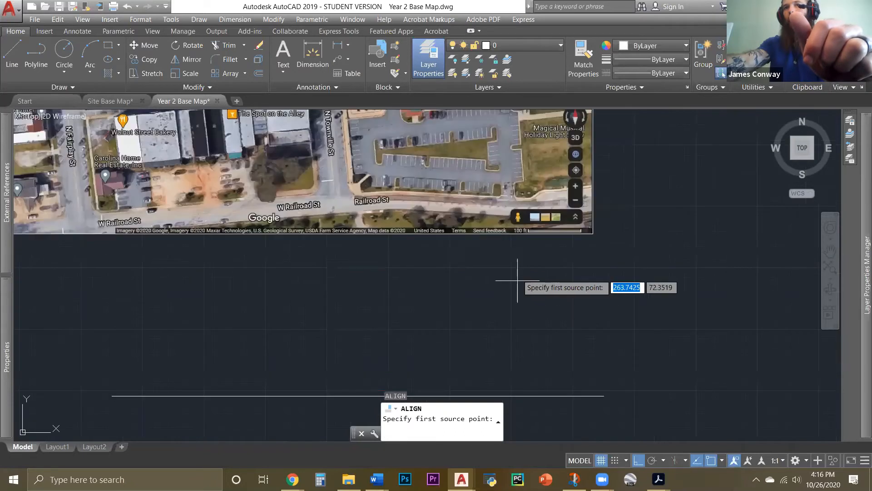
scroll(517, 281, "up", 2)
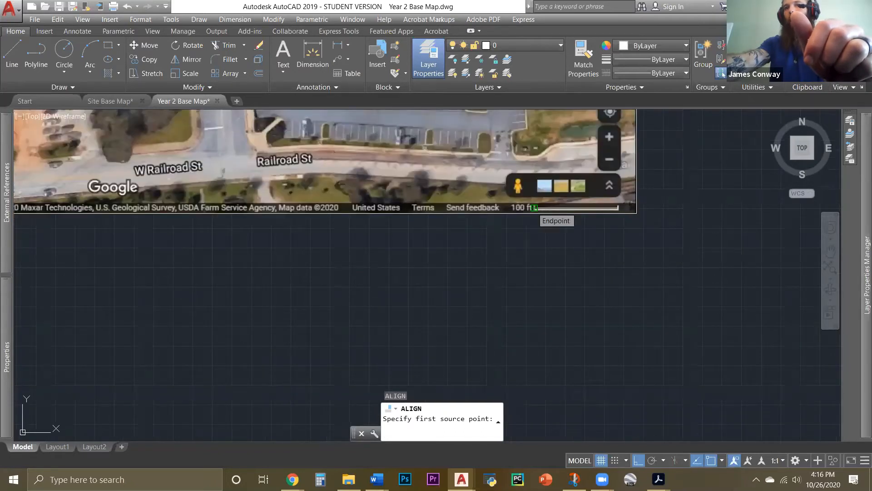
left_click(534, 208)
scroll(463, 251, "down", 4)
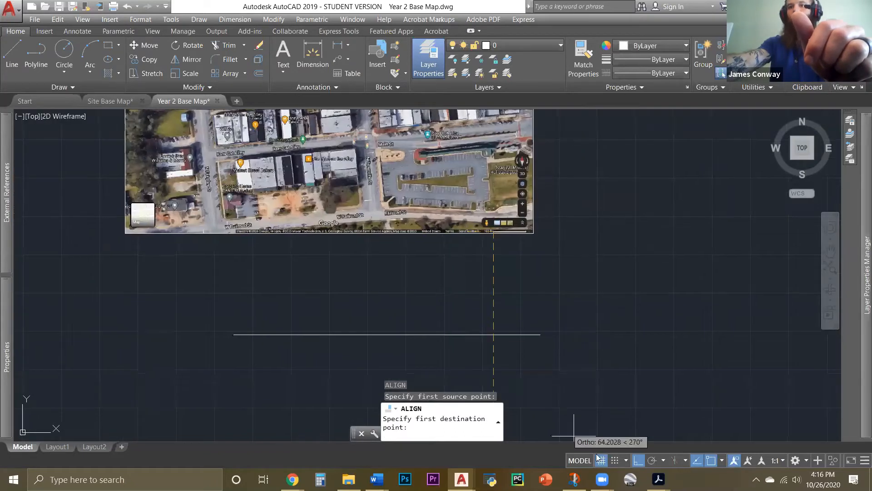
left_click(637, 461)
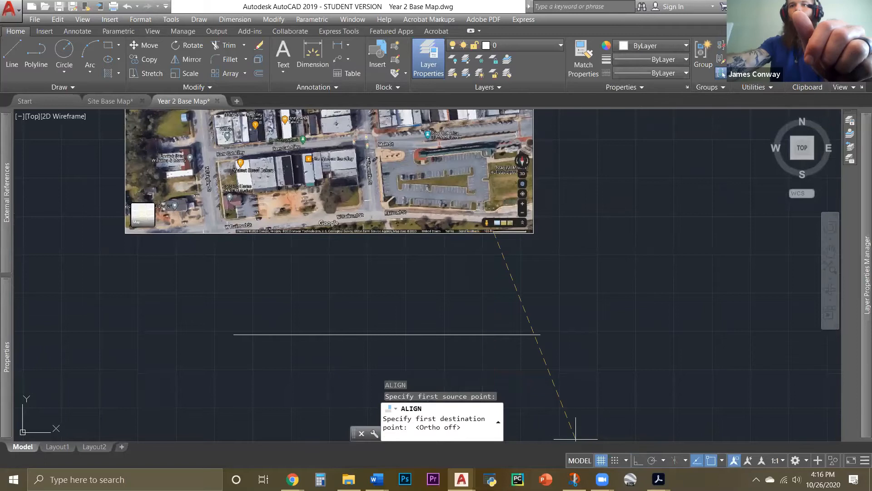
left_click(234, 335)
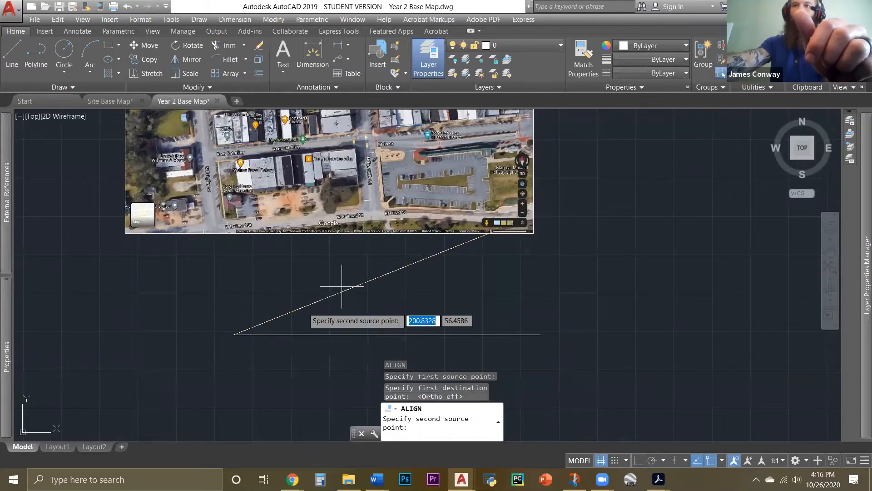
Match the trace's right end to the 100-unit line's right end and scale the selected objects based on the alignment points
left_click(526, 232)
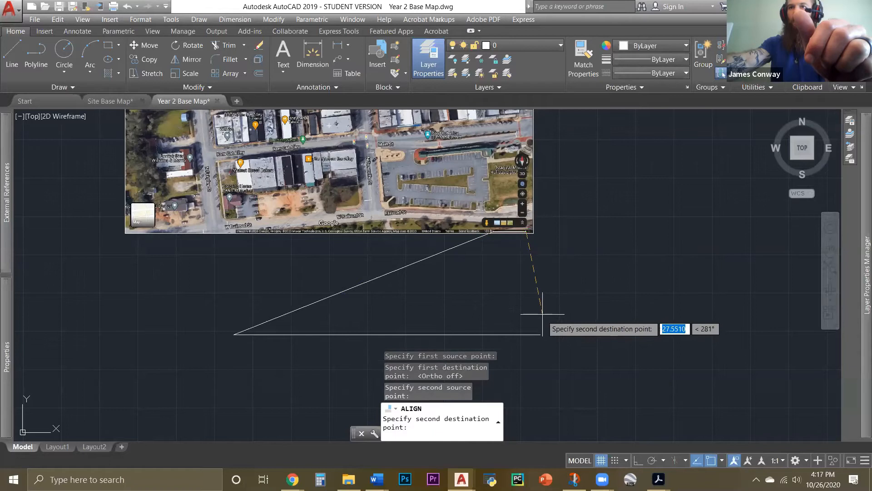
left_click(540, 334)
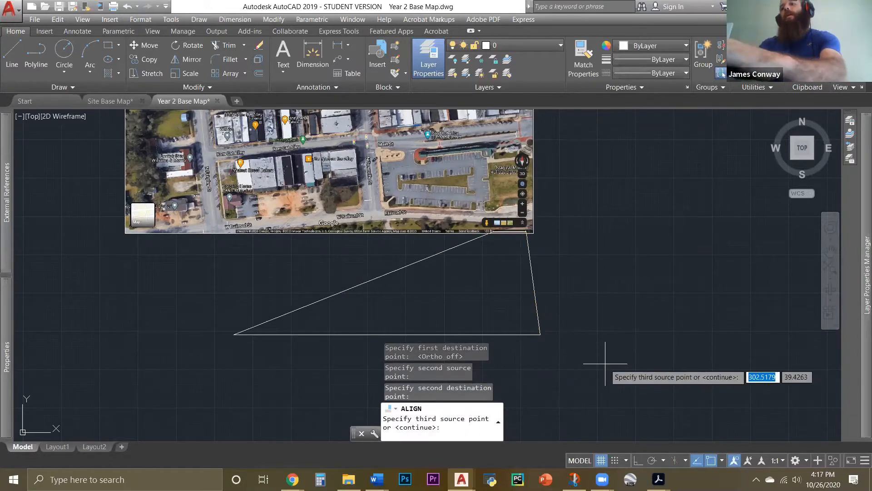
key("Return")
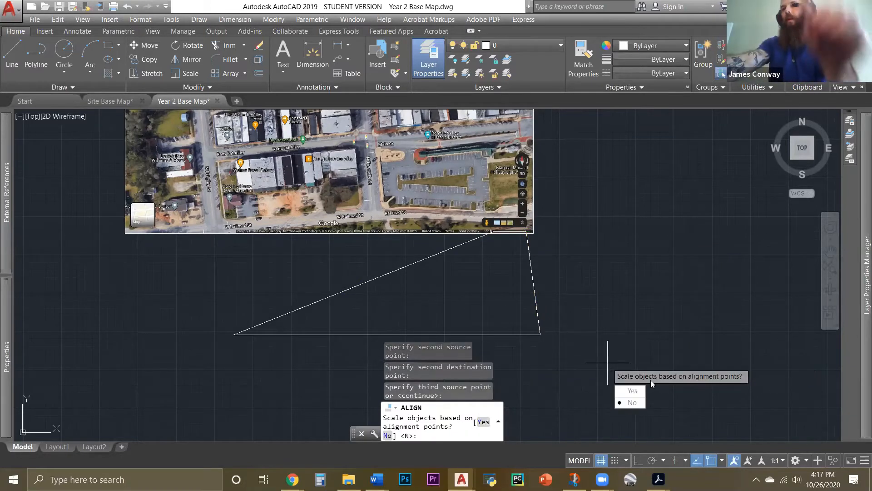
left_click(631, 391)
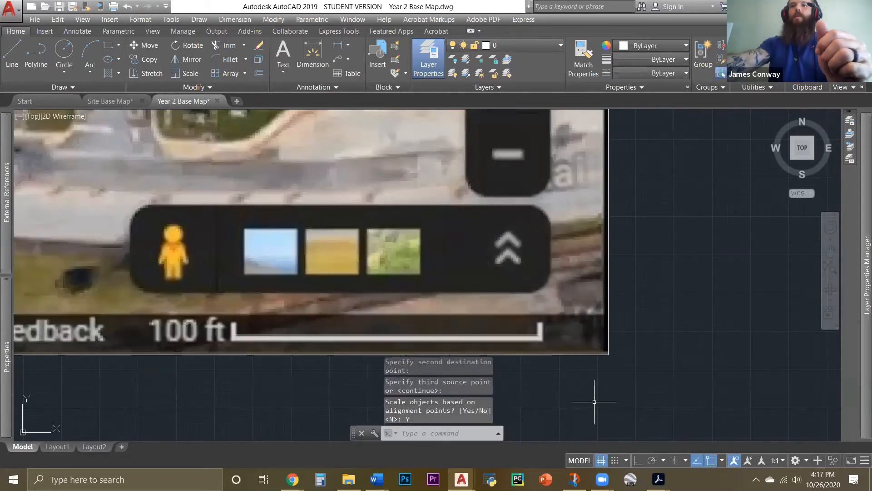
Check the length of the polyline over the image's 100 ft scale bar in its properties
scroll(595, 402, "down", 5)
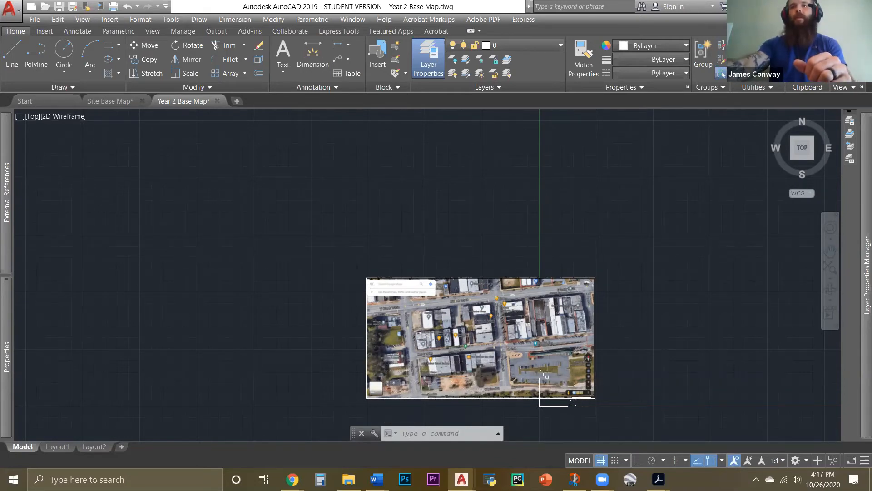
scroll(566, 387, "up", 12)
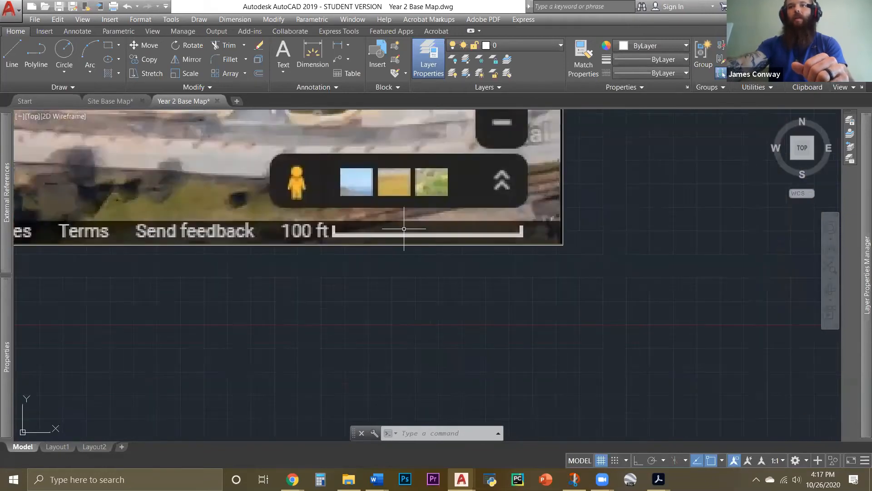
left_click(419, 236)
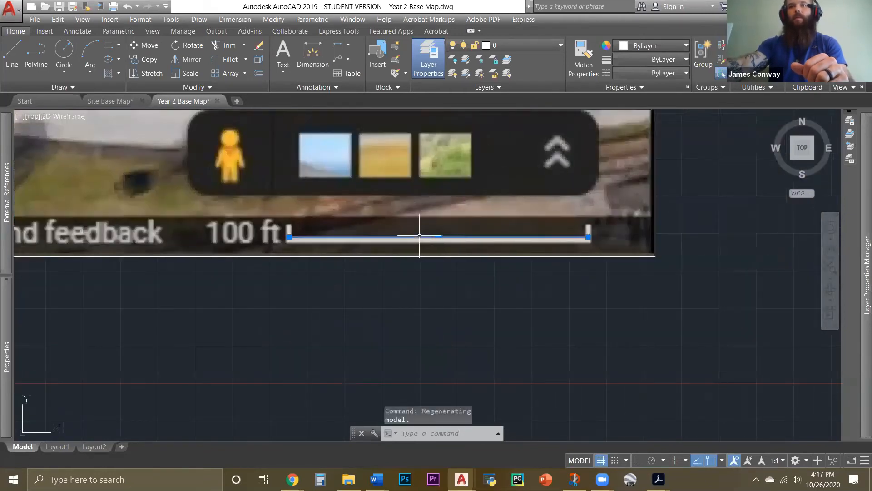
mouse_move(7, 373)
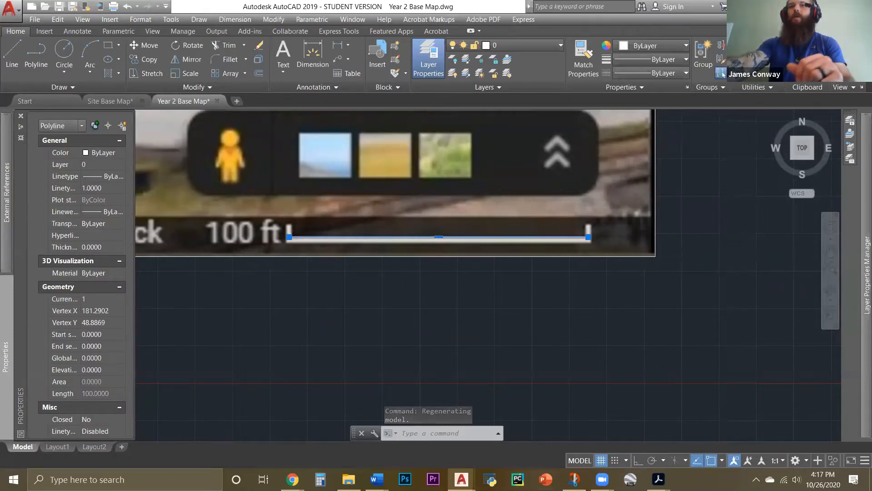
scroll(464, 296, "down", 8)
scroll(582, 292, "down", 6)
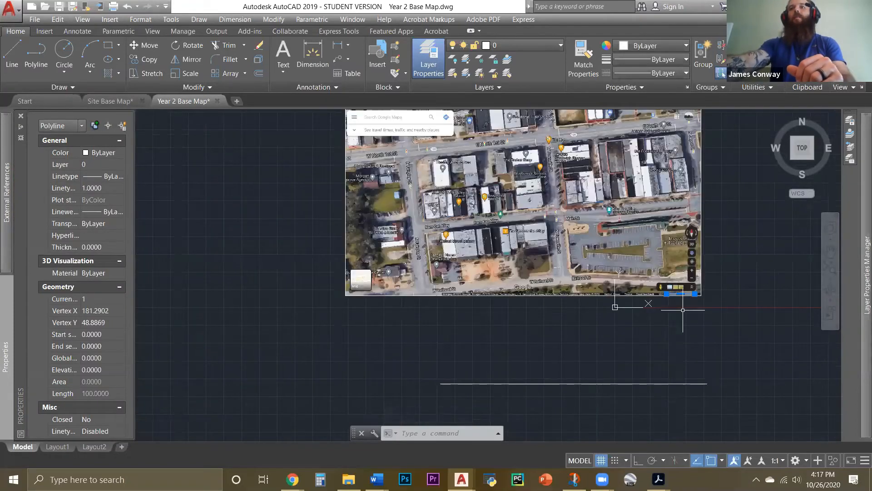
key("Escape")
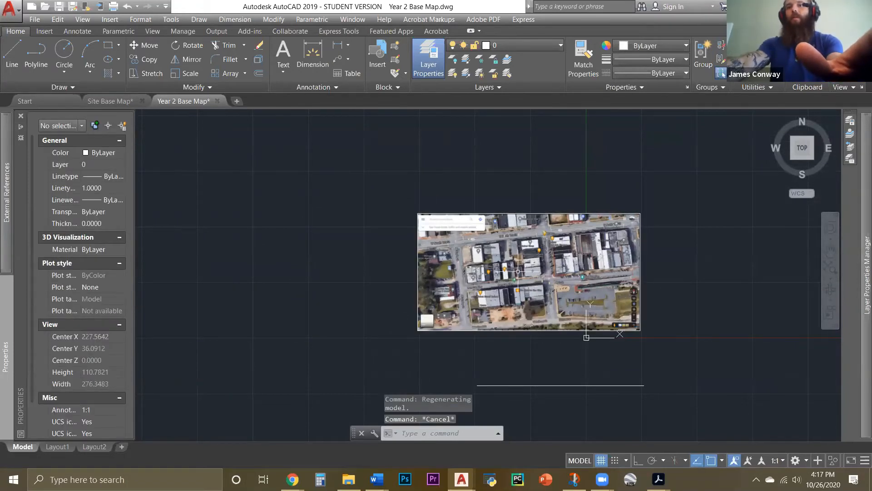
Outline the westernmost parking space on the north side of Ram Cat Alley with a four-sided polyline, 9 units deep and 20 units long
scroll(436, 263, "up", 6)
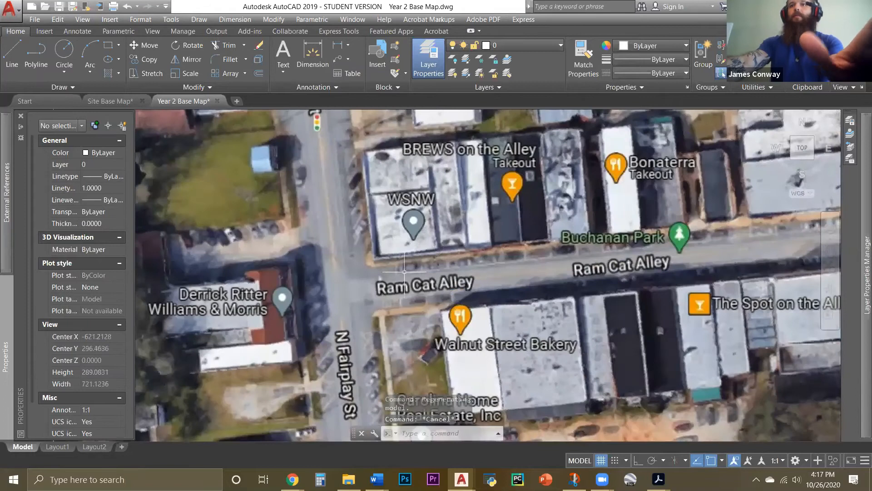
scroll(405, 293, "up", 2)
type("pl")
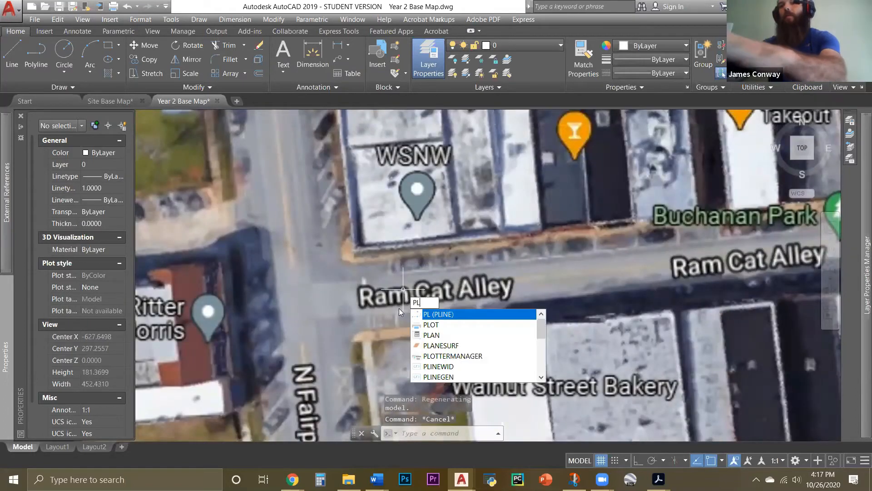
key("Return")
scroll(399, 304, "up", 4)
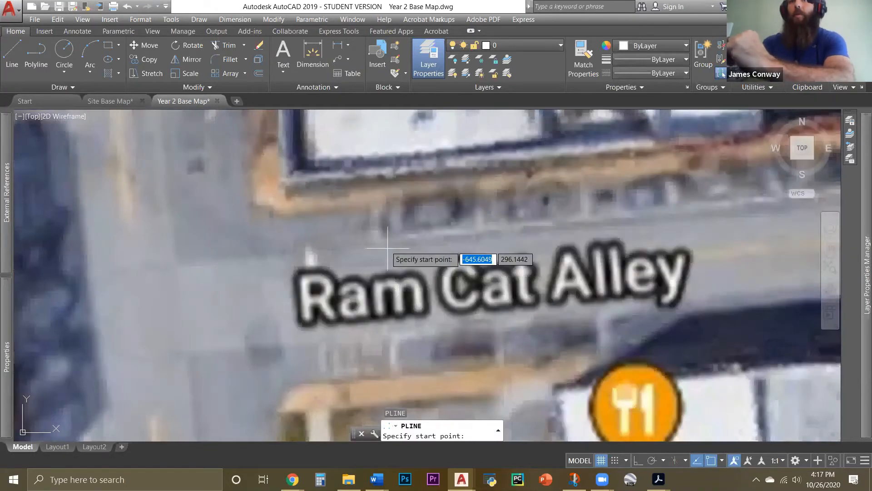
left_click(373, 203)
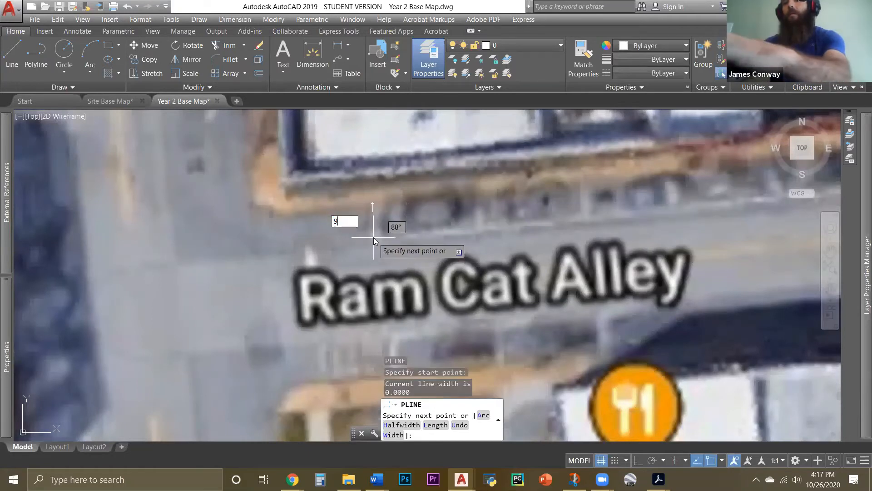
type("9")
key("Return")
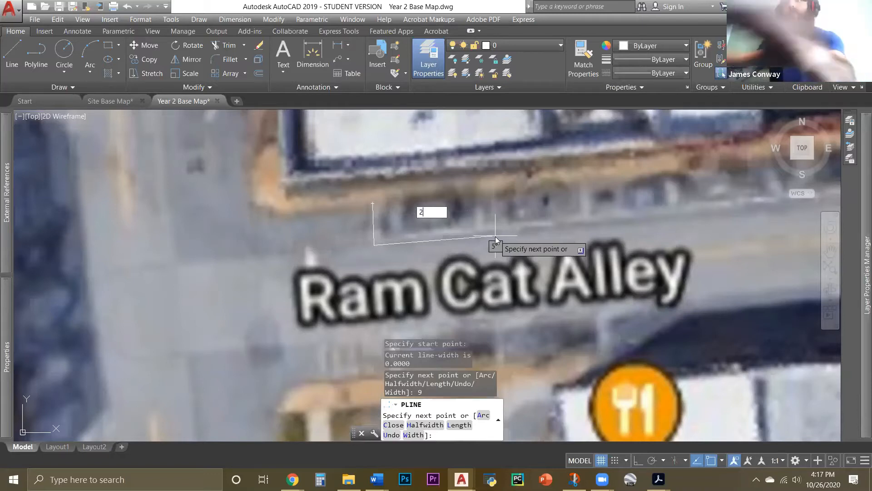
type("20")
key("Return")
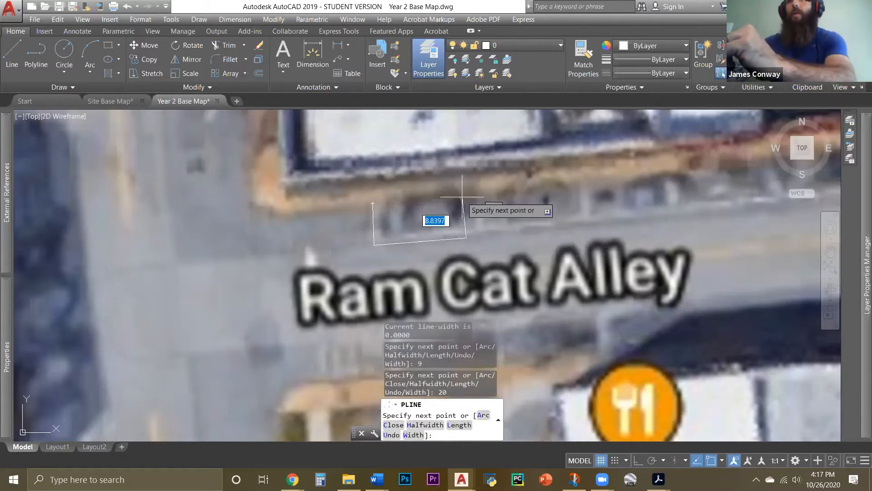
left_click(464, 198)
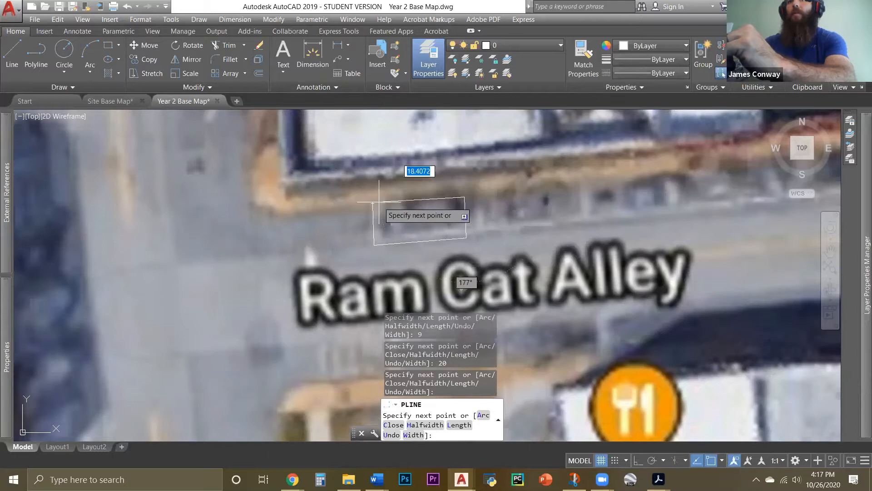
left_click(374, 202)
key("Escape")
Delete the parking-space outline on Ram Cat Alley
scroll(565, 285, "down", 4)
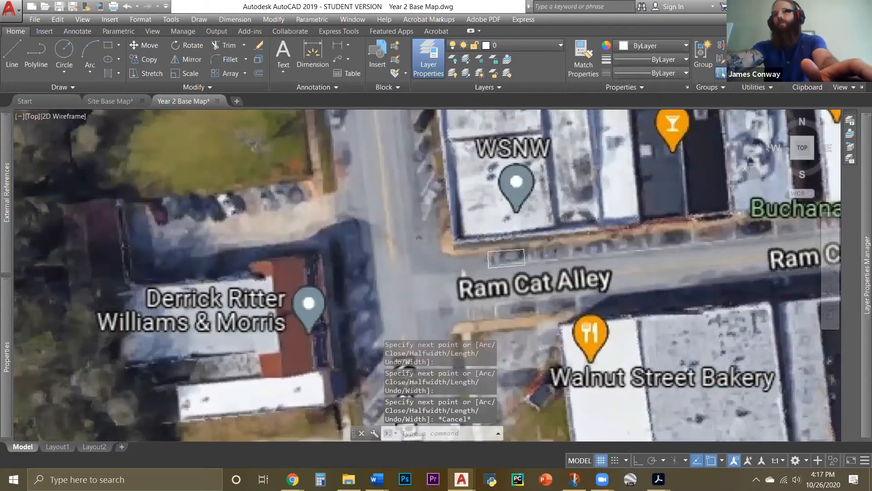
scroll(566, 288, "down", 2)
middle_click_drag(551, 285, 386, 249)
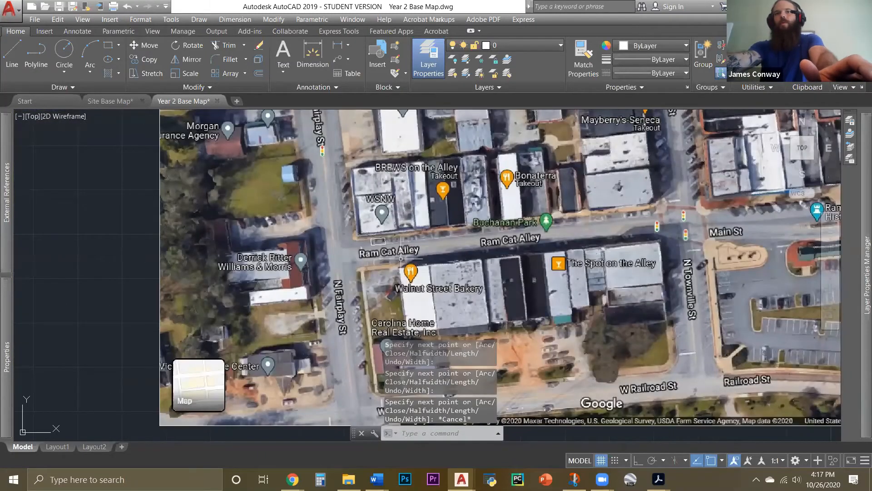
scroll(401, 258, "up", 5)
left_click(411, 254)
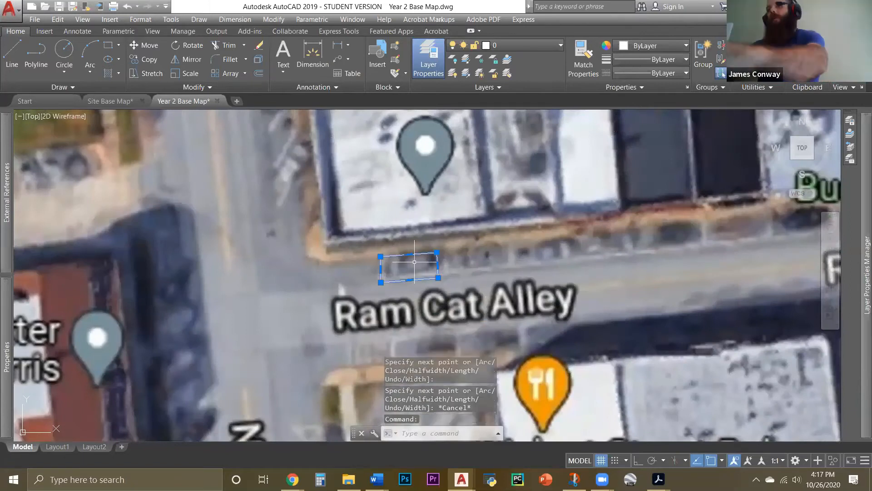
key("Delete")
scroll(415, 263, "down", 6)
middle_click_drag(478, 295, 467, 287)
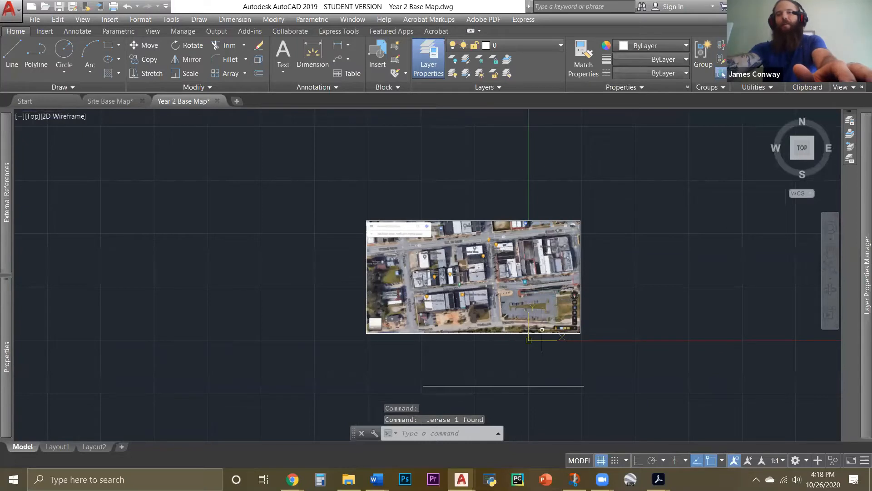
left_click(363, 179)
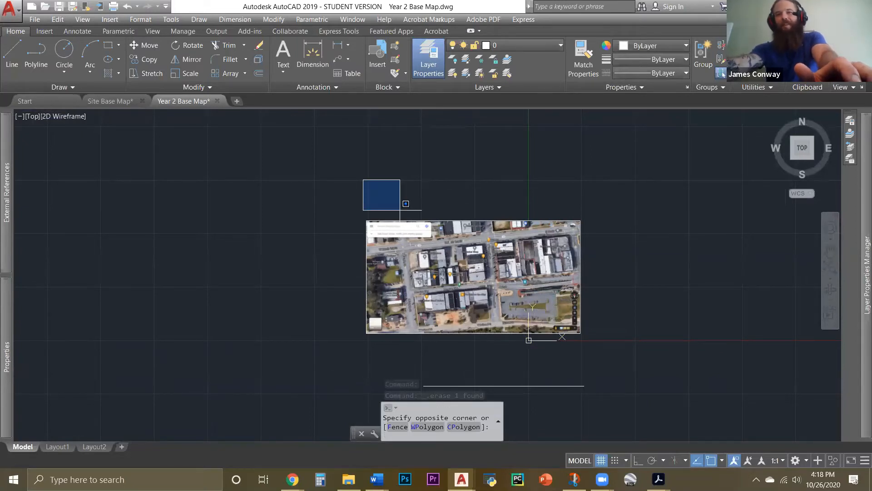
left_click(650, 362)
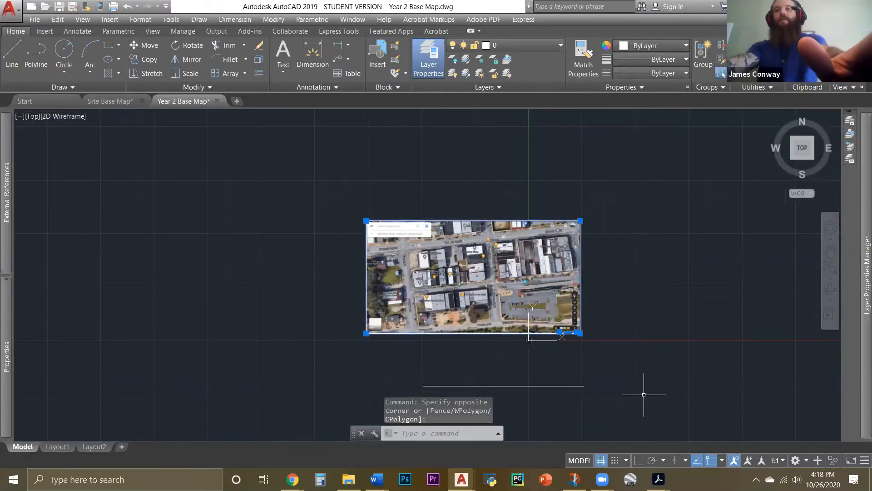
key("Escape")
scroll(574, 338, "up", 4)
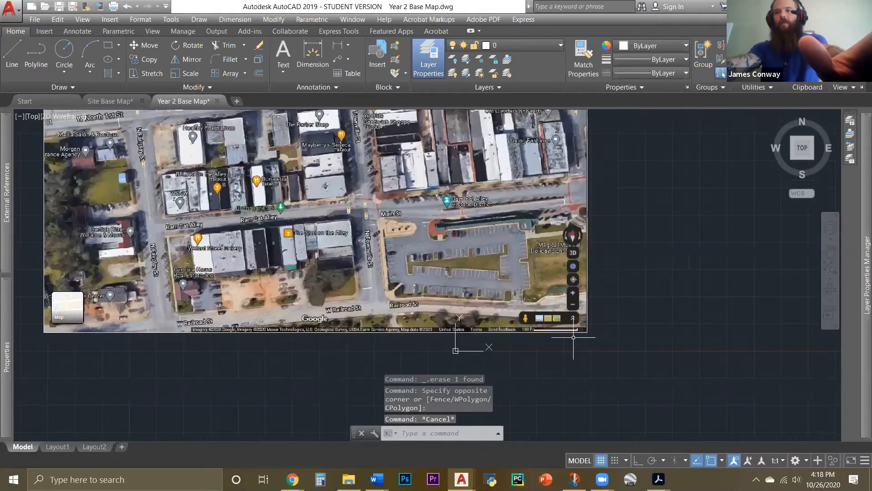
Delete the 100-unit reference line and the polyline traced over the image's scale bar
scroll(573, 331, "down", 4)
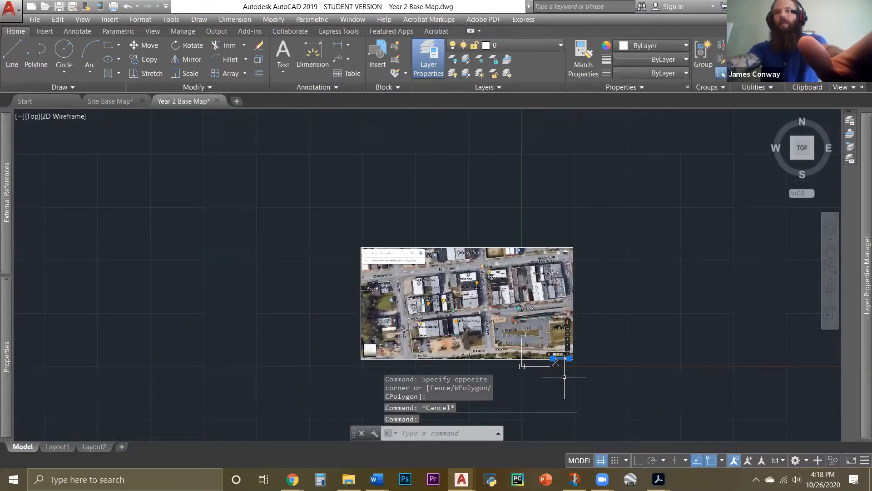
scroll(564, 364, "down", 2)
key("Delete")
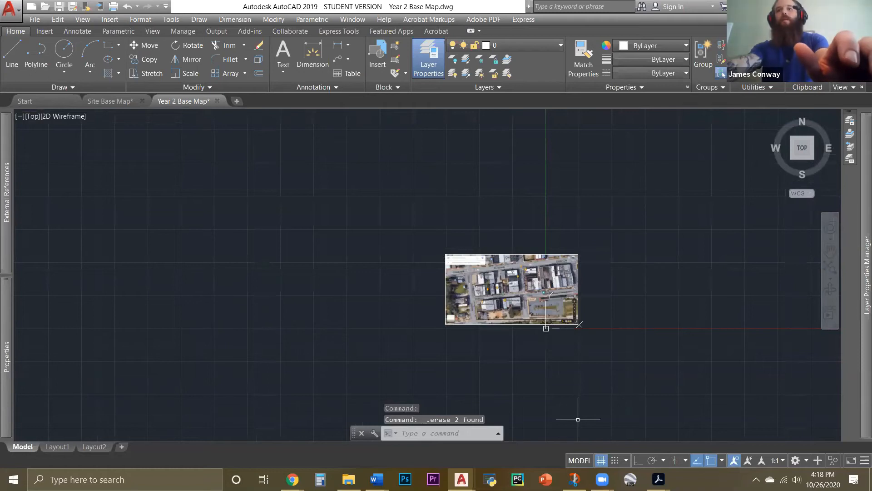
Move the satellite image away from the origin by its lower-right corner, about 1527 units at 12°
left_click(438, 235)
left_click(583, 336)
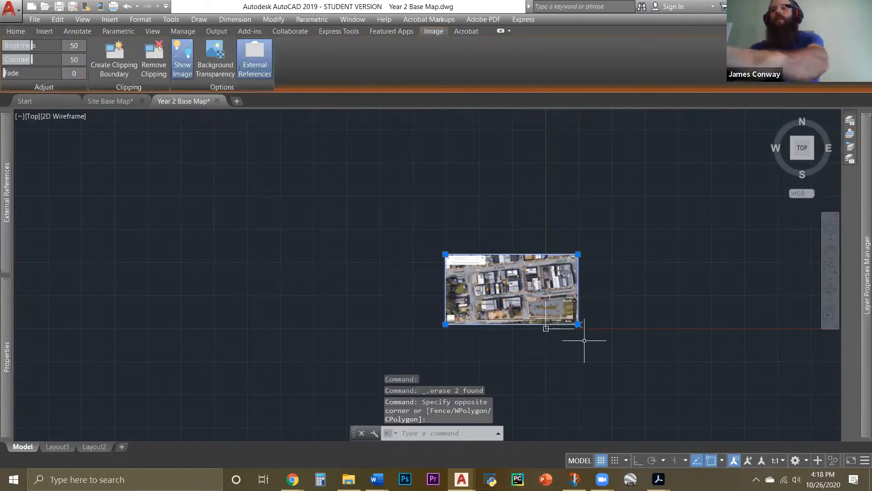
type("m")
key("Return")
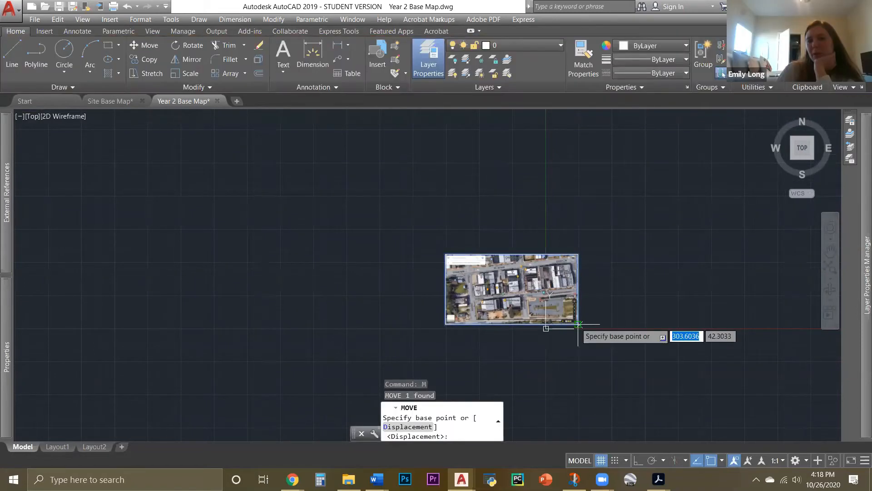
left_click(578, 324)
middle_click_drag(725, 266, 580, 296)
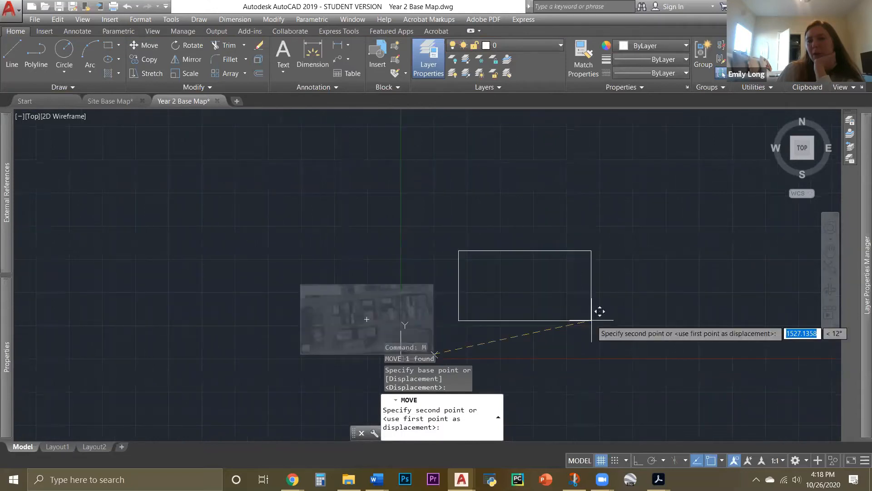
left_click(591, 320)
scroll(597, 325, "up", 2)
scroll(574, 255, "up", 2)
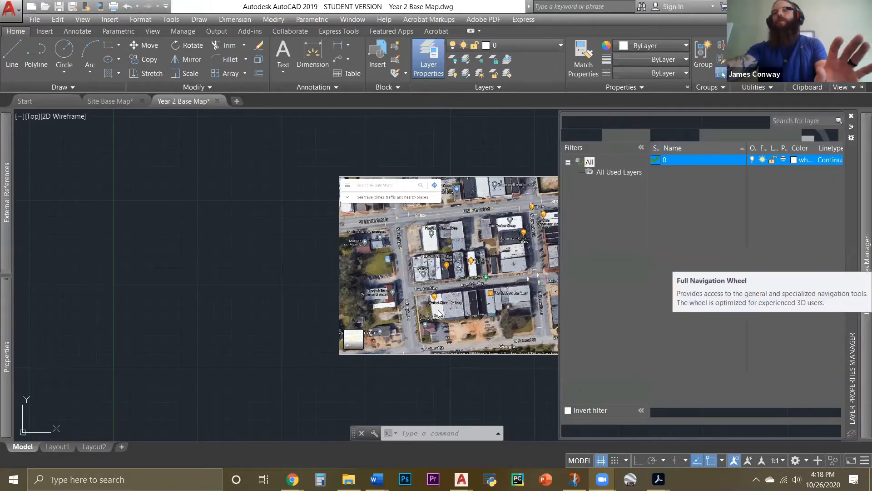
middle_click_drag(423, 273, 347, 256)
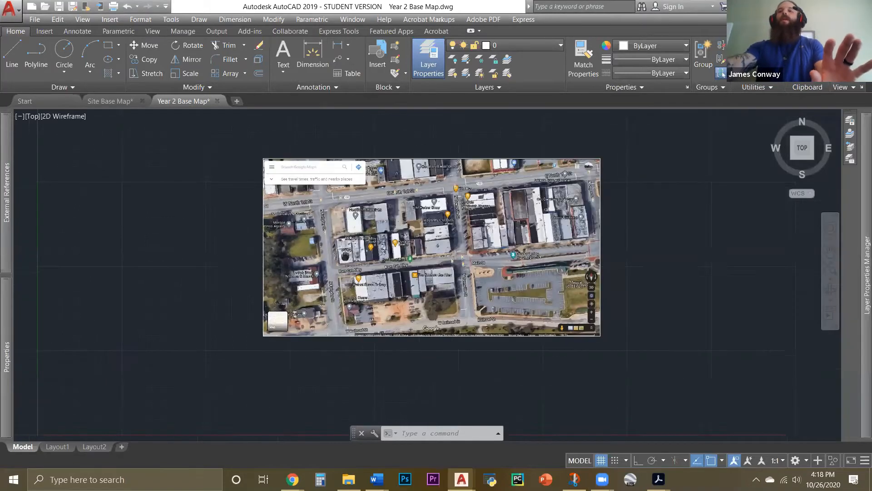
middle_click_drag(421, 305, 428, 310)
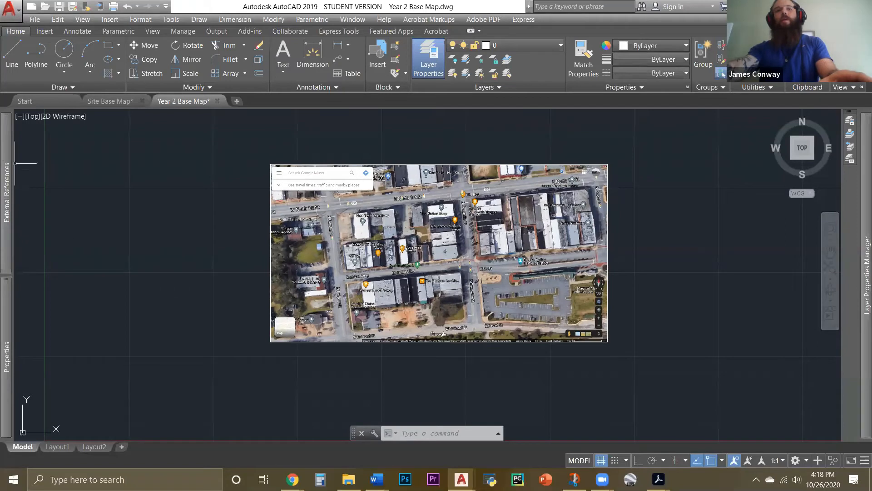
Switch to Layout1 and turn off the grid inside its viewport
left_click(56, 448)
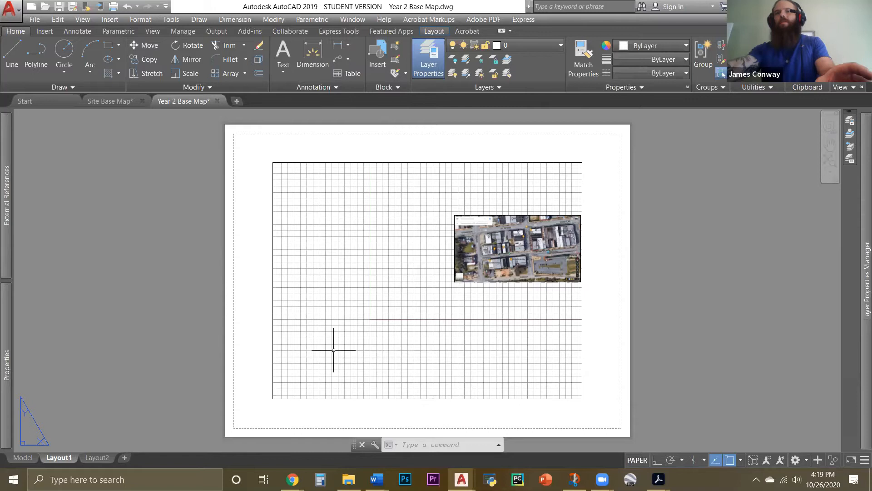
double_click(444, 359)
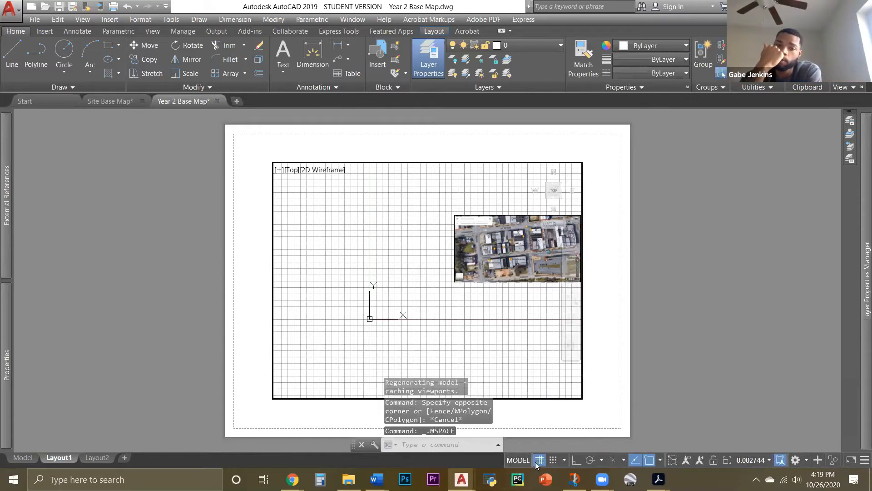
left_click(540, 460)
double_click(704, 272)
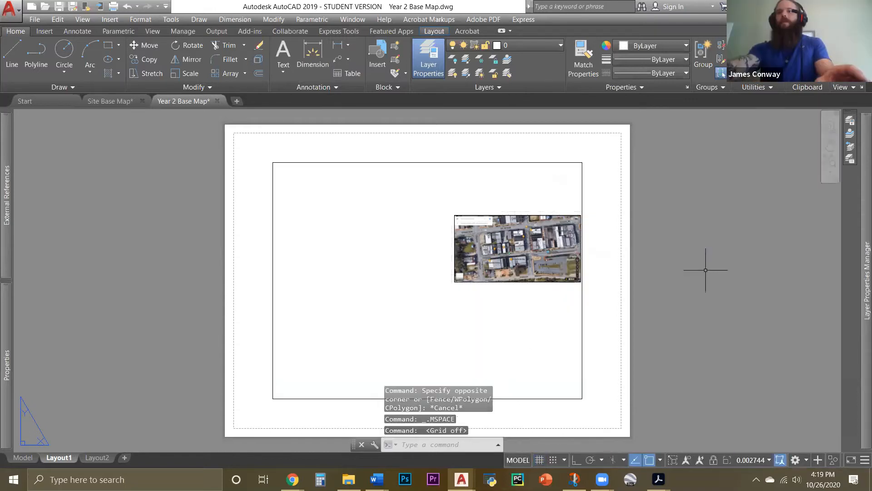
Center the satellite image within the Layout1 viewport, return to paper space, and save the drawing
double_click(541, 340)
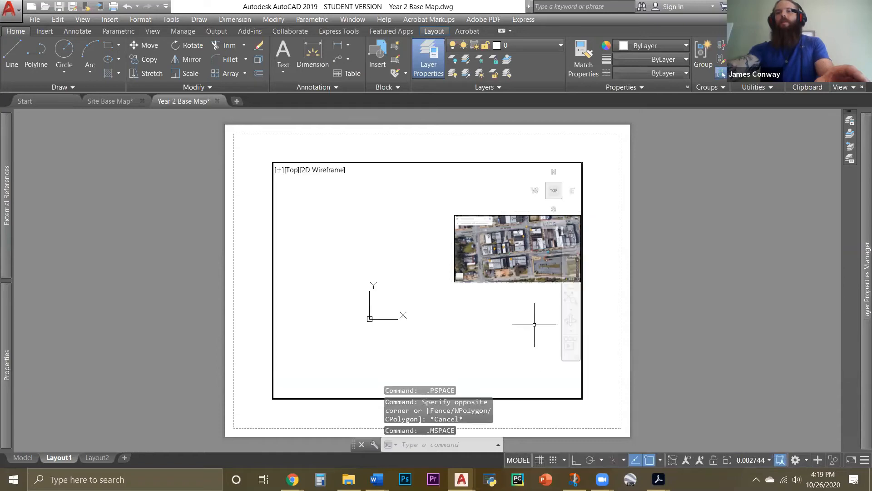
middle_click_drag(532, 324, 444, 337)
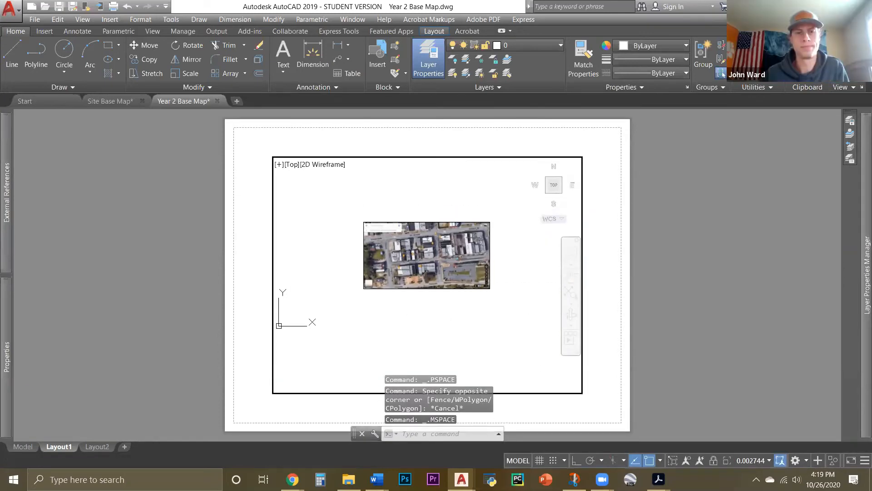
double_click(679, 284)
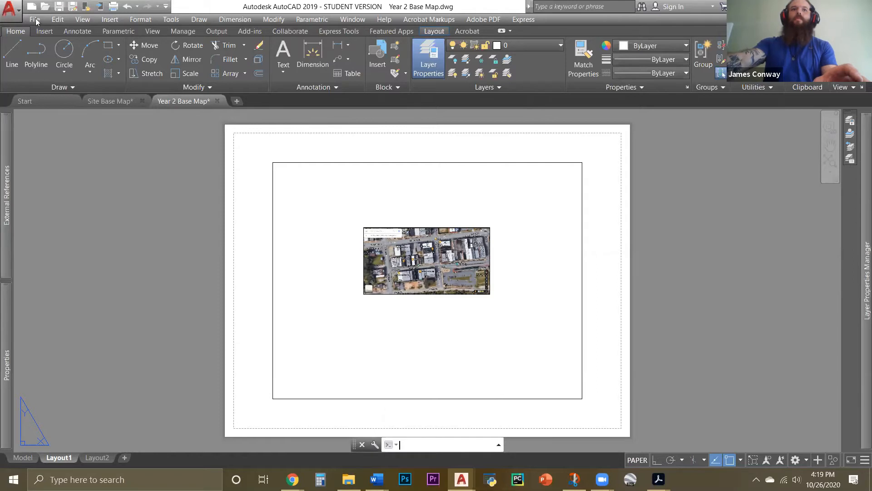
key("ctrl+s")
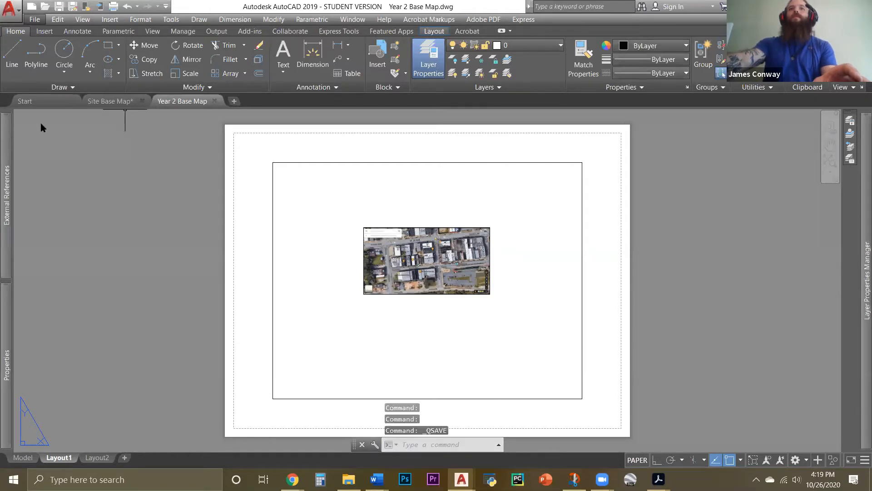
Open the plot settings for Layout1 and choose ARCH D (24.00 x 36.00 Inches) paper with the monochrome.ctb plot style
left_click(34, 20)
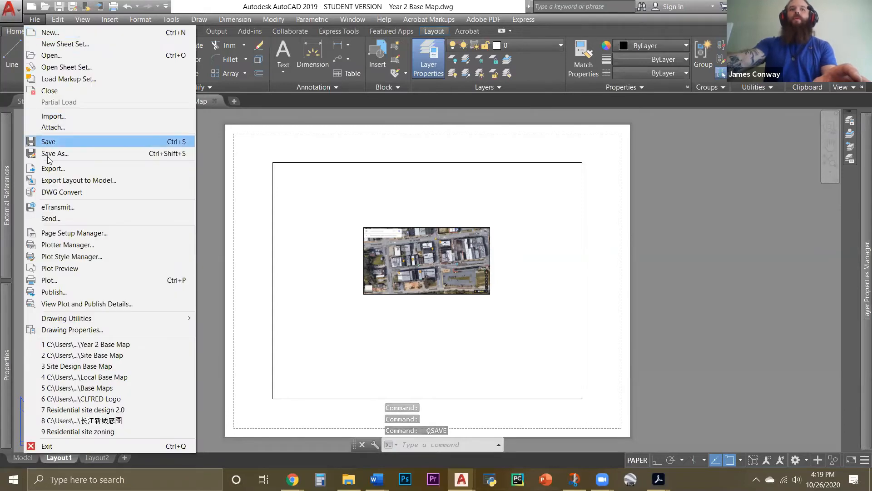
left_click(209, 214)
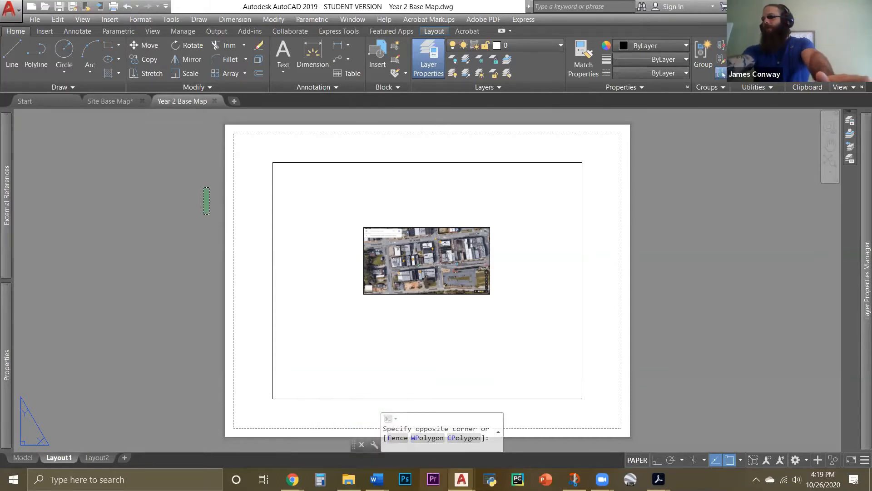
key("ctrl+p")
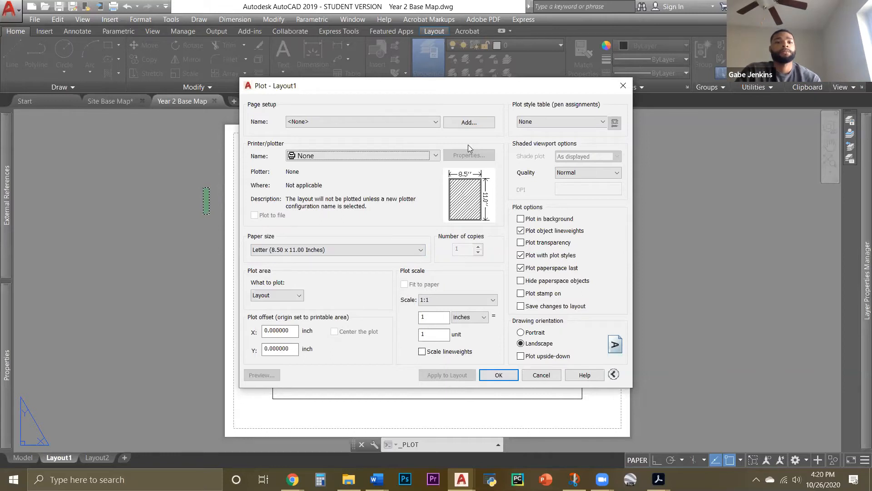
left_click(421, 250)
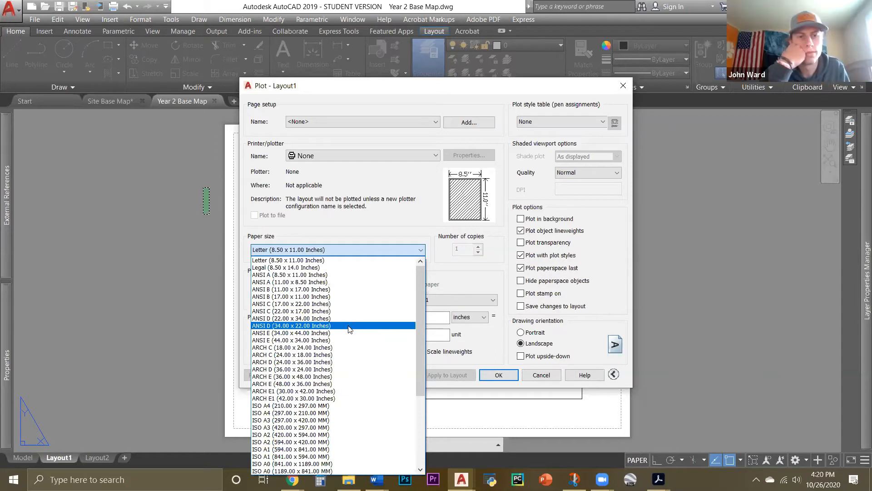
left_click(348, 364)
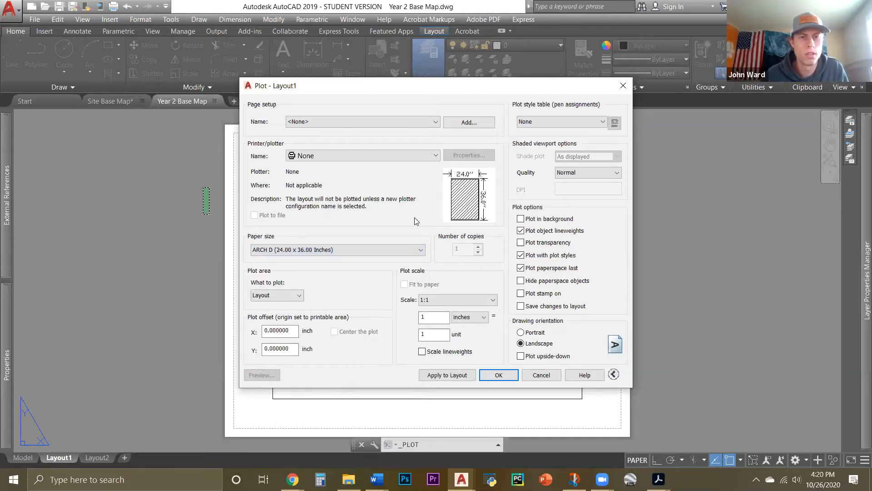
left_click(603, 121)
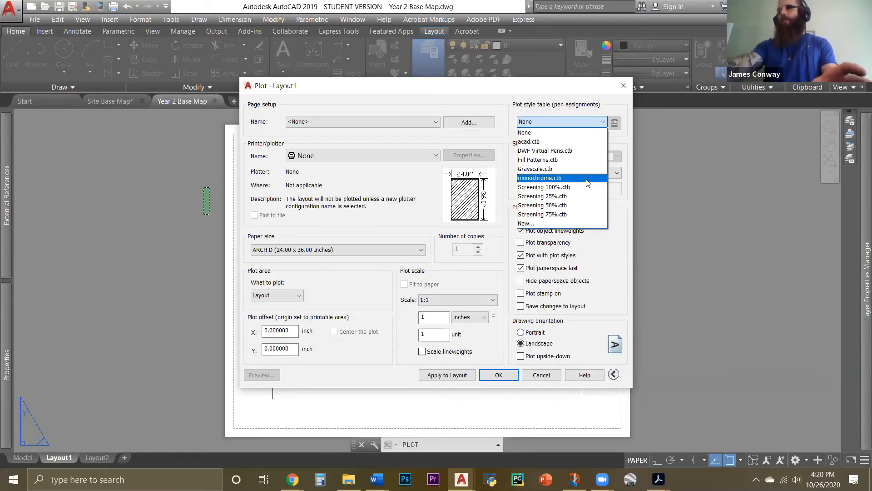
left_click(563, 178)
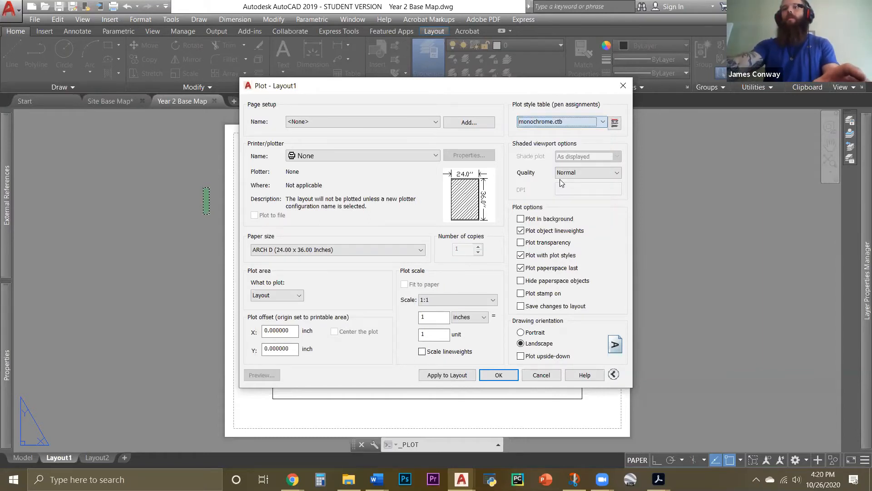
Apply Microsoft Print to PDF as the plotter for Layout1, start the plot, and cancel saving its output
left_click(430, 156)
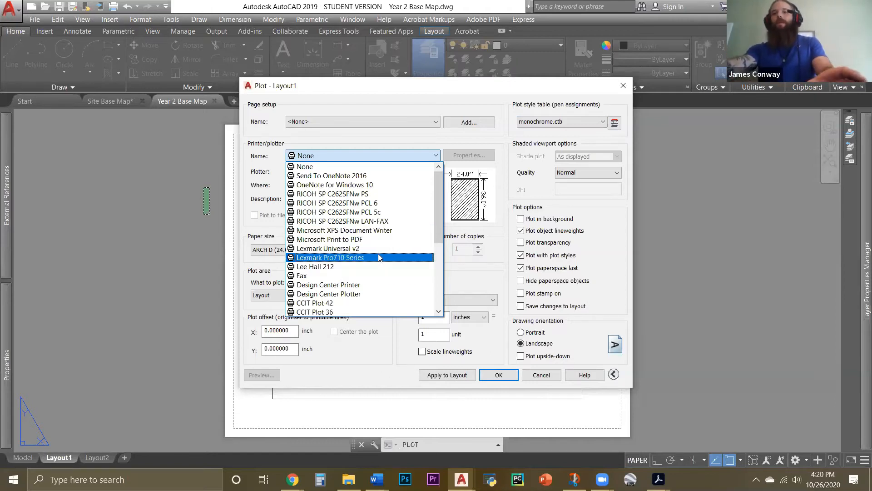
left_click(378, 239)
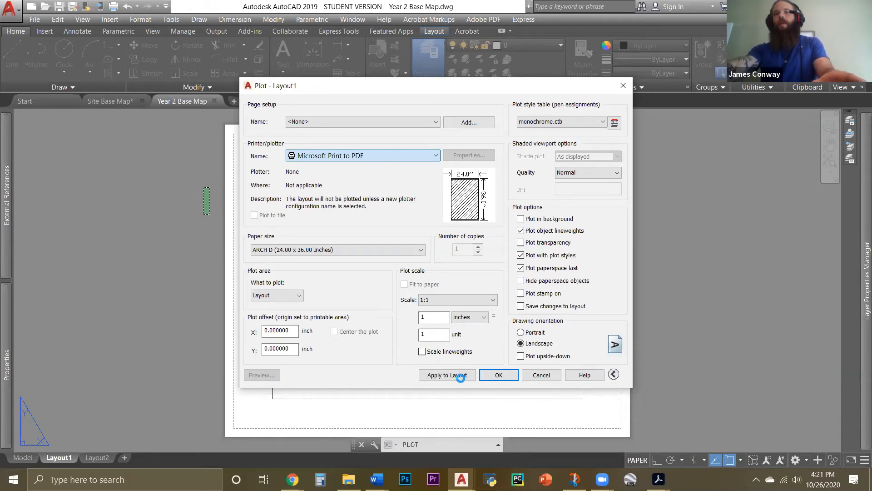
left_click(463, 376)
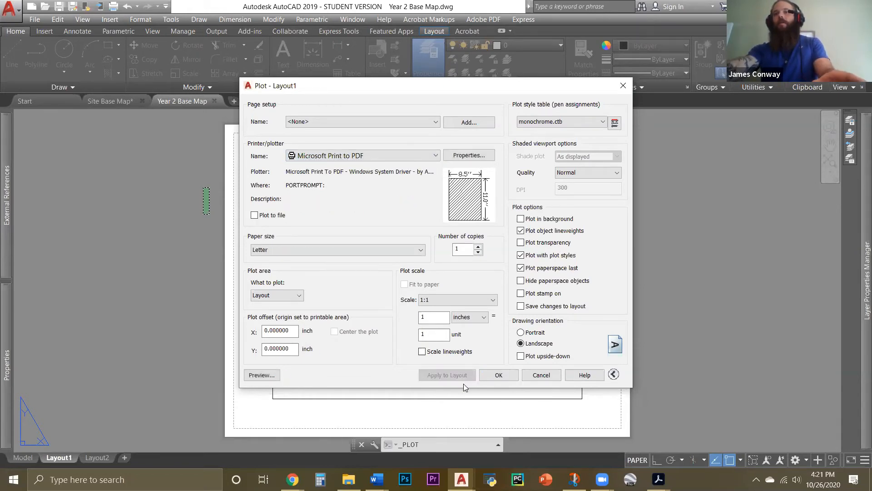
left_click(498, 375)
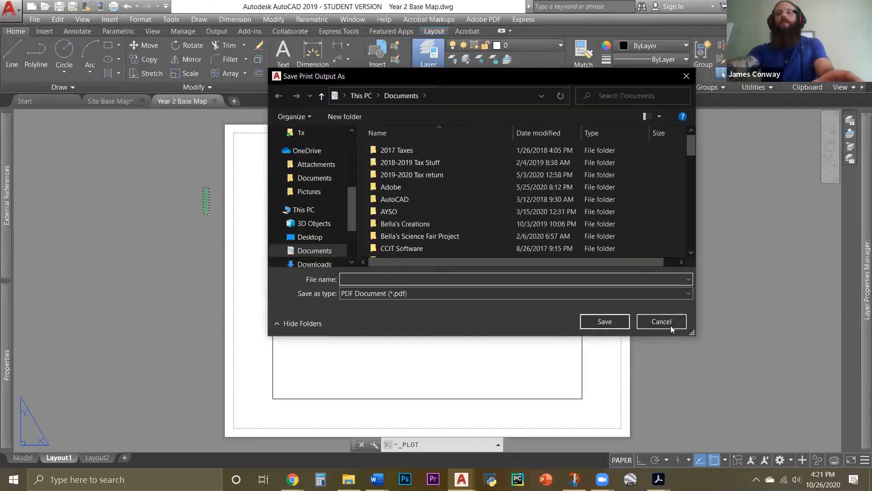
left_click(660, 323)
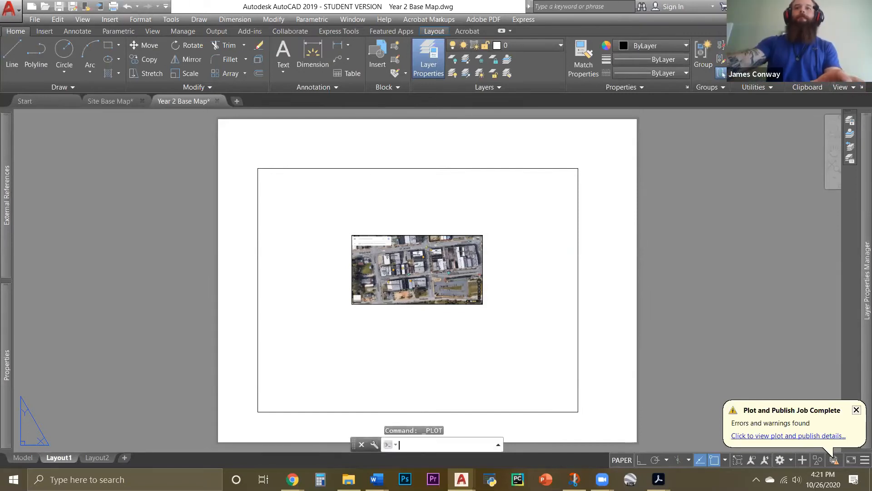
Reopen the plot settings for Layout1 and set the plotter to CCIT Plot 42 with Arch D (landscape) paper
left_click(114, 6)
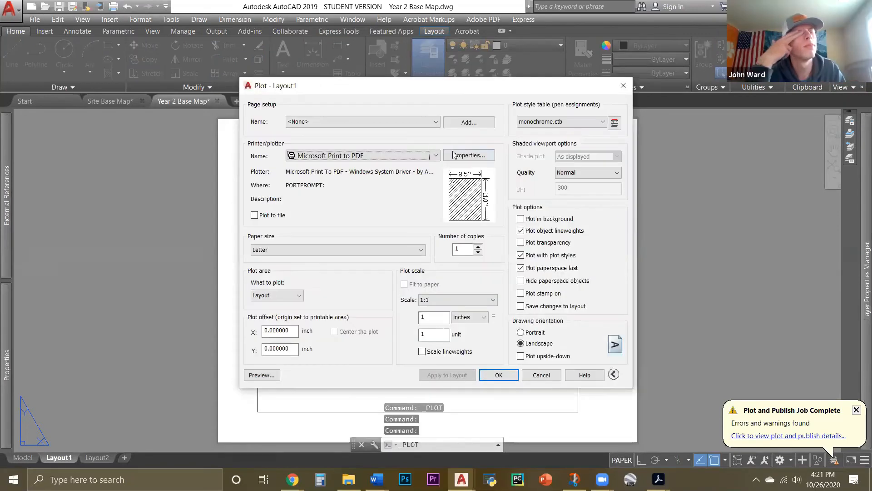
left_click(424, 156)
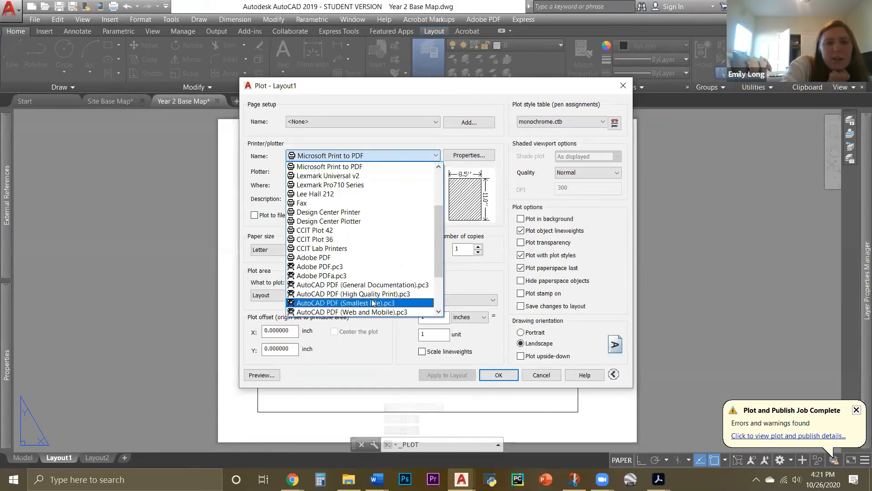
left_click(361, 254)
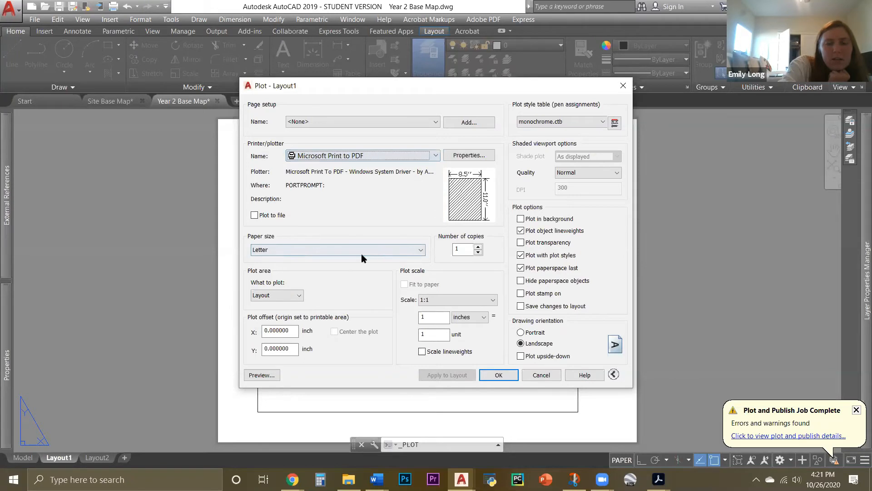
left_click(396, 250)
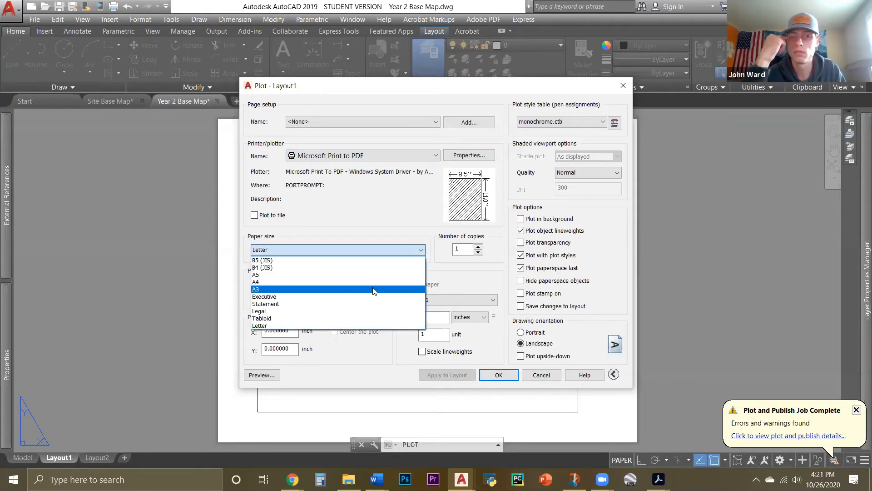
left_click(435, 156)
left_click(435, 157)
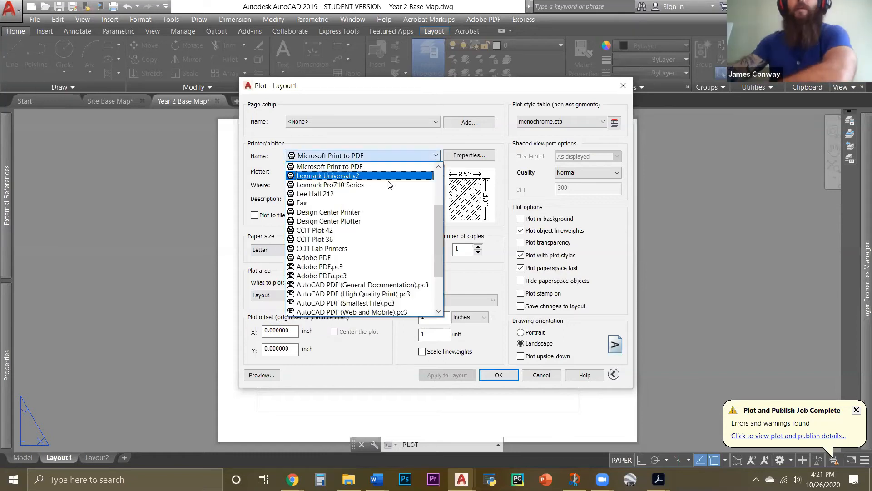
left_click(372, 233)
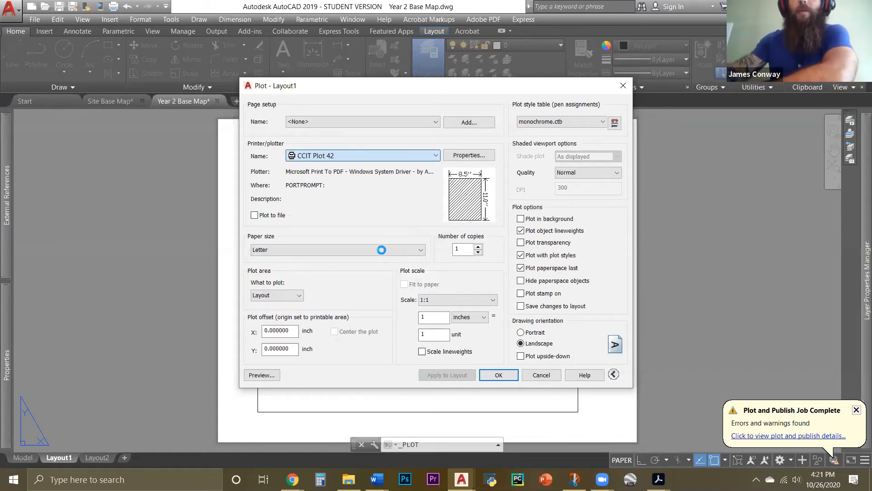
left_click(421, 251)
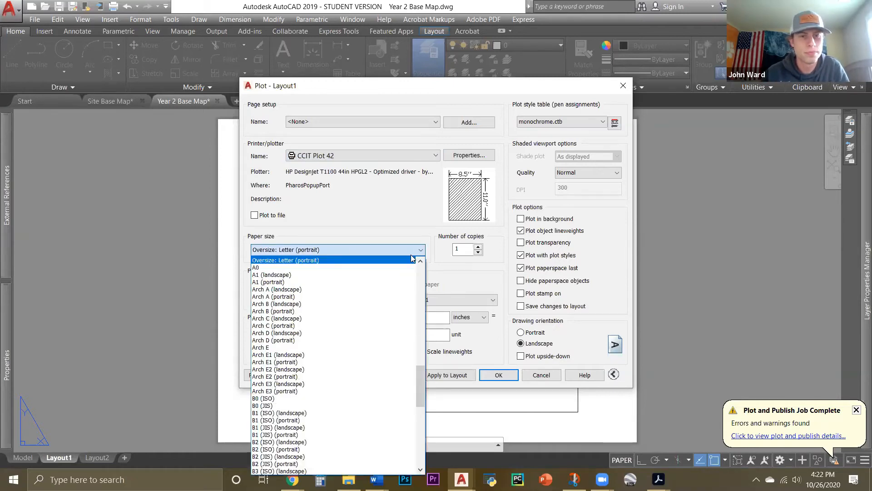
left_click(327, 333)
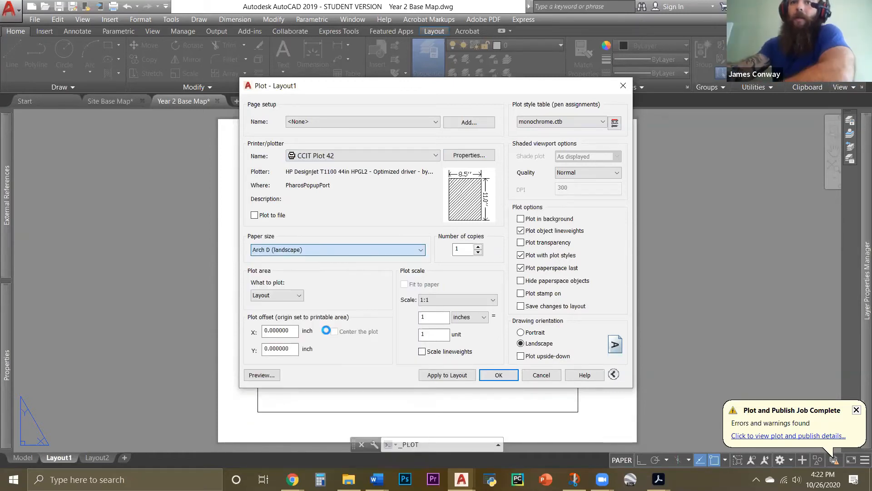
Plot Layout1 with the chosen settings, and stretch opposite corners of the viewport so it fills the sheet's printable area
left_click(498, 375)
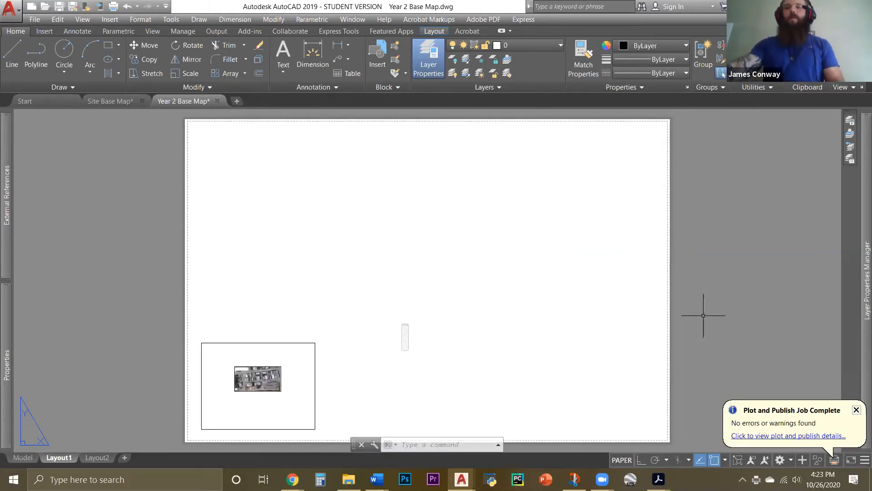
left_click(315, 343)
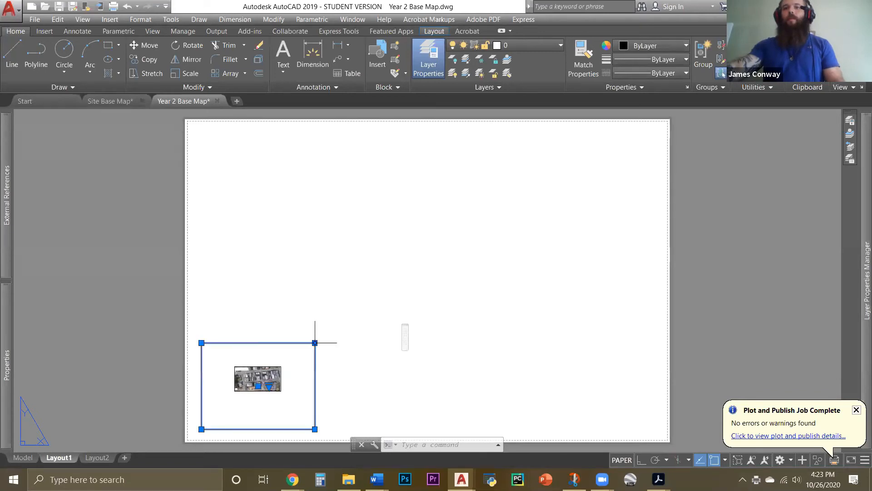
left_click(315, 343)
left_click(696, 165)
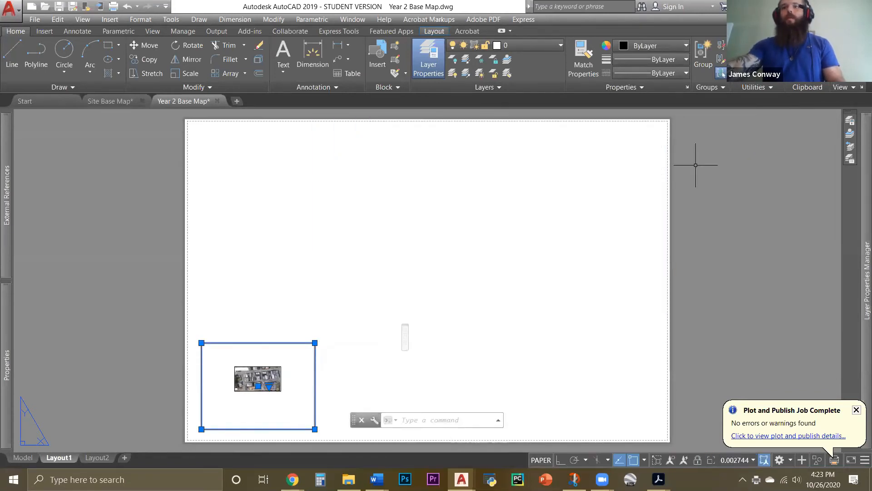
left_click(315, 342)
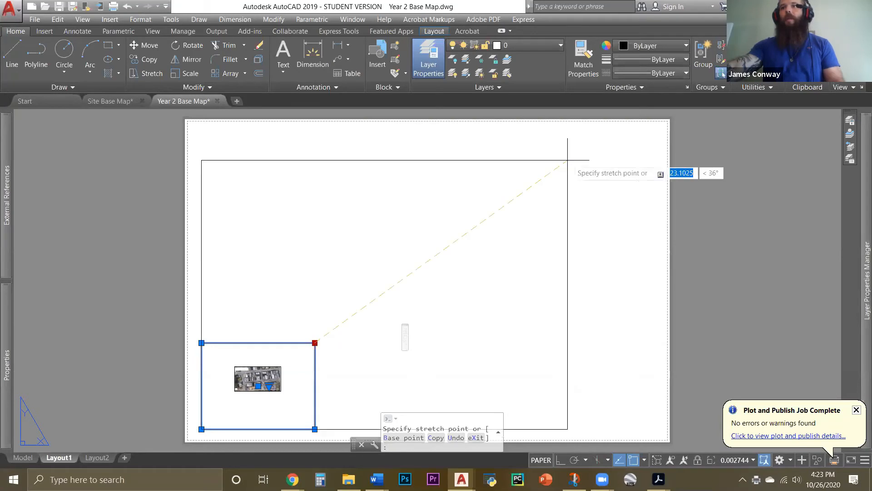
left_click(668, 121)
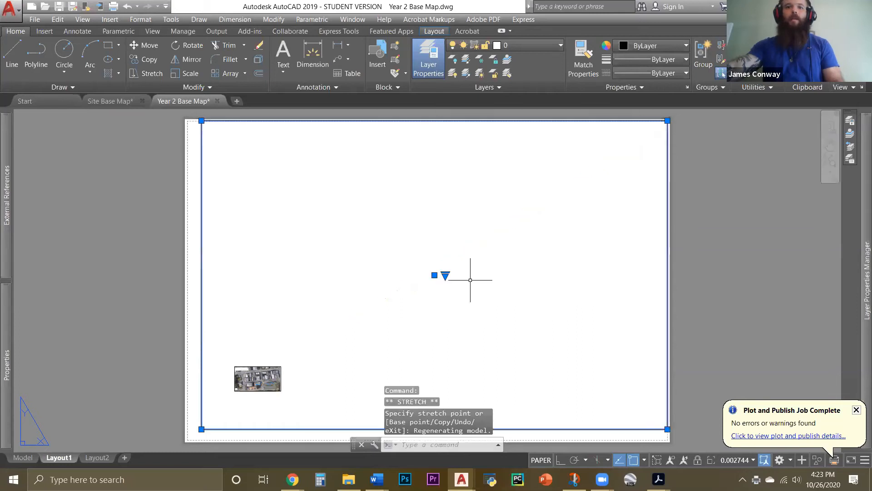
left_click(205, 427)
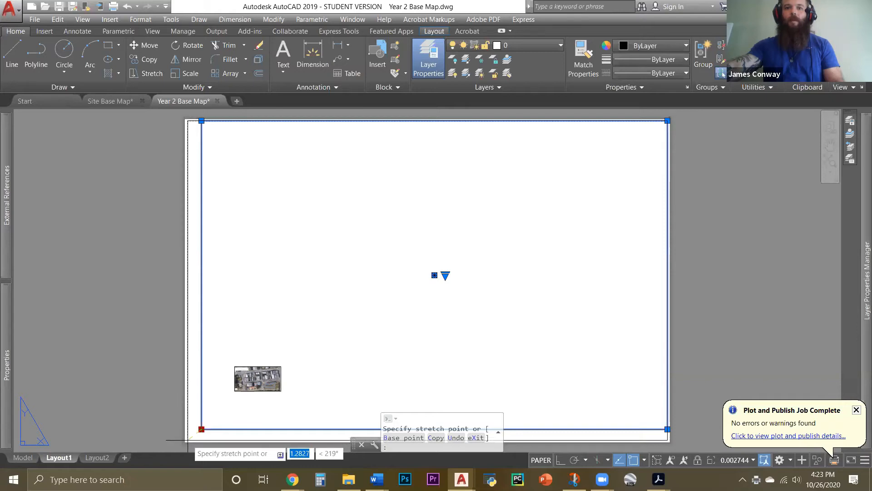
left_click(187, 440)
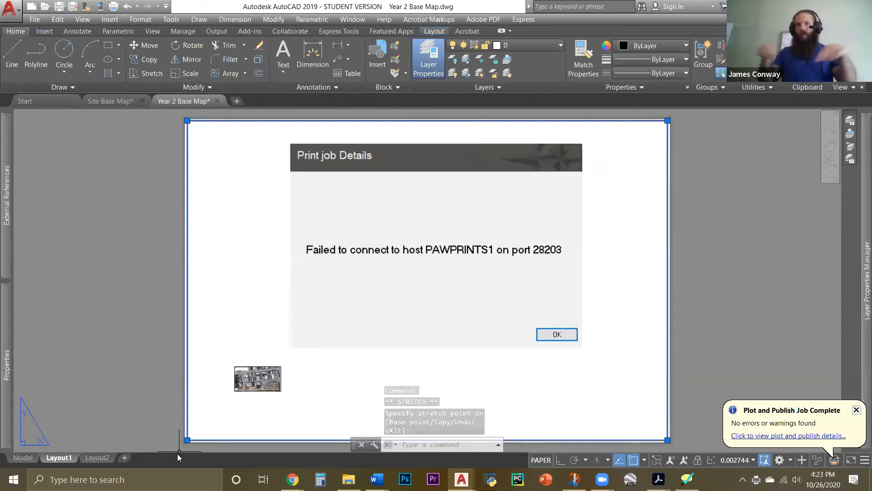
Dismiss the print job error and the Pharos Client Updater message, and deselect the viewport
left_click(558, 336)
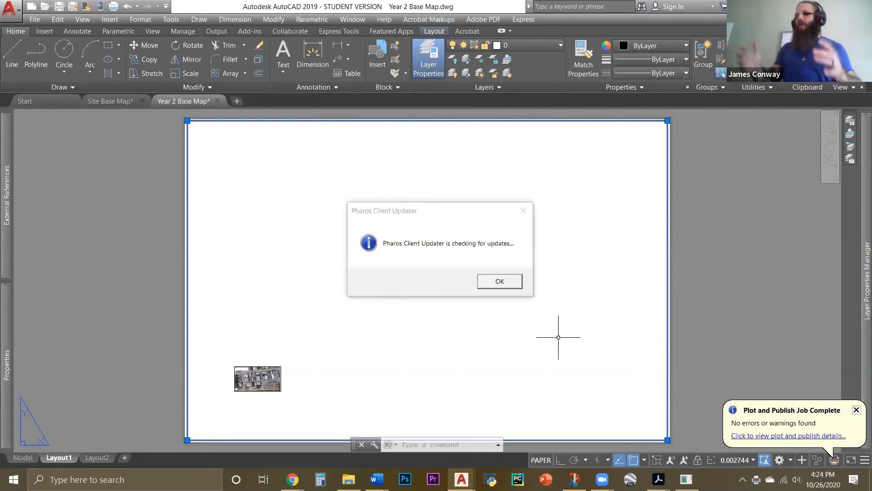
left_click(506, 281)
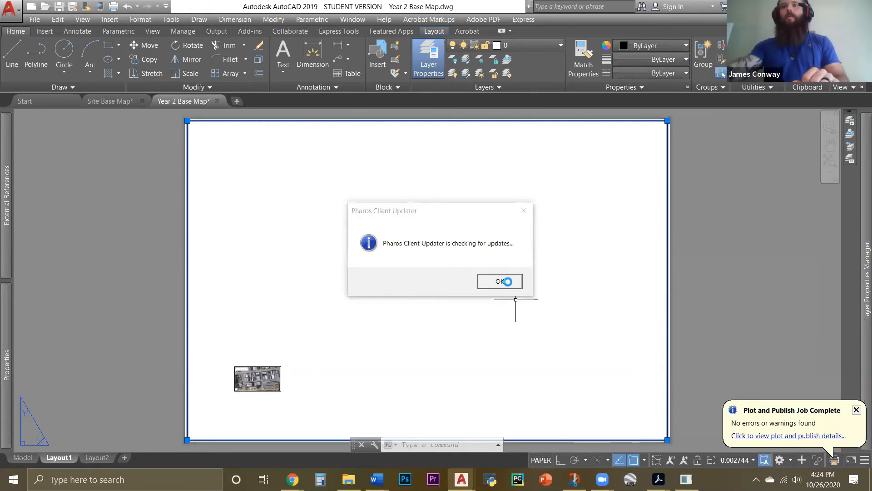
left_click(467, 307)
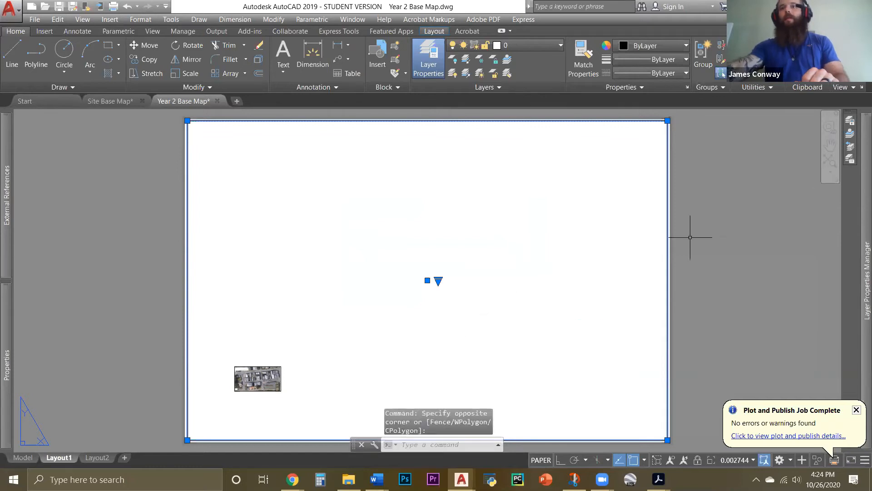
left_click(570, 308)
left_click(701, 274)
left_click(701, 274)
left_click(703, 273)
key("Escape")
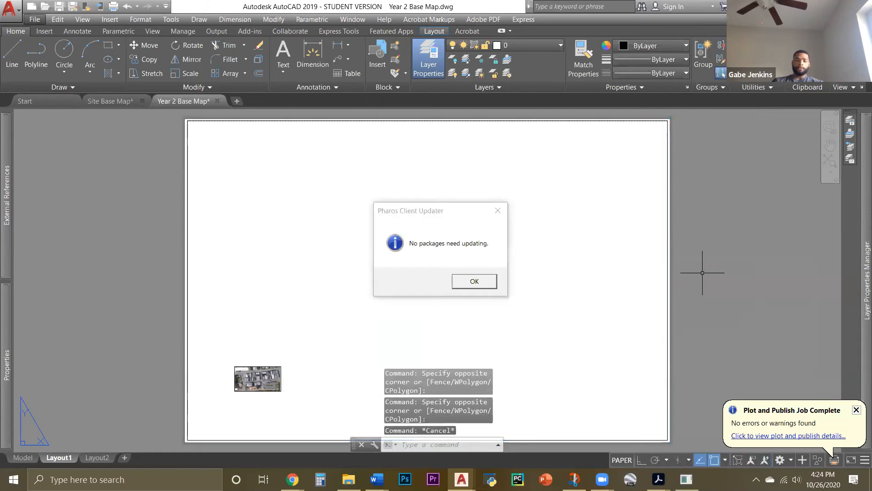
Activate the enlarged Layout1 viewport and position the satellite image near its center
double_click(604, 364)
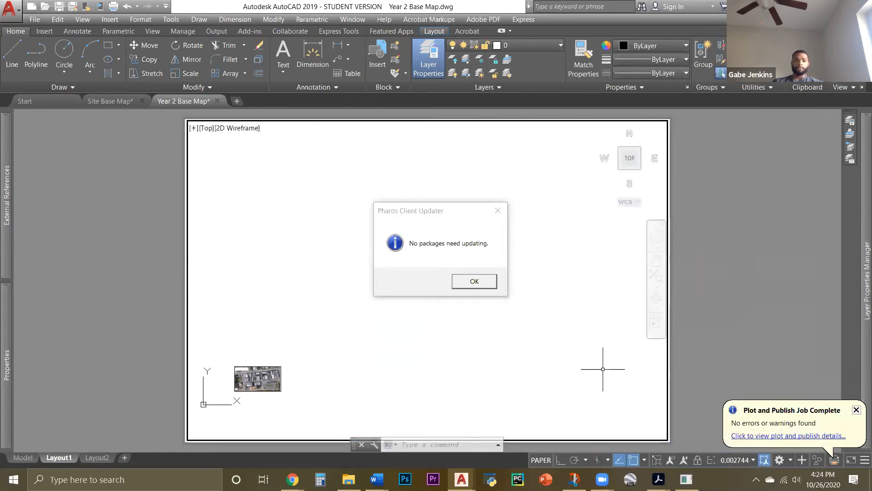
left_click(607, 357)
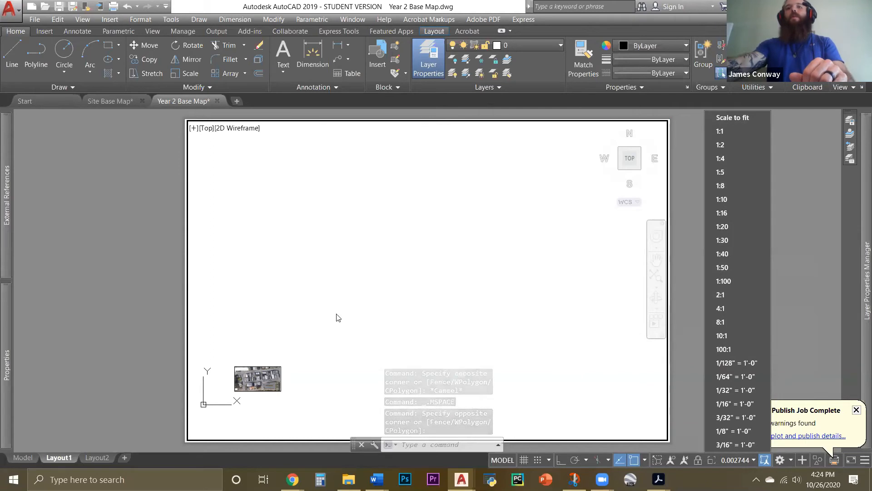
left_click_drag(315, 340, 406, 298)
left_click(369, 320)
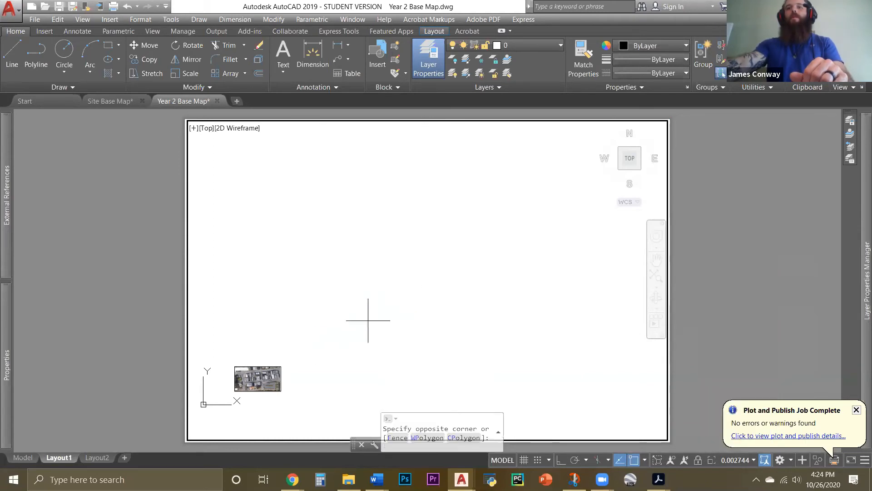
left_click(331, 341)
mouse_move(314, 348)
middle_mouse_down()
mouse_move(421, 259)
mouse_move(504, 259)
mouse_move(489, 250)
middle_mouse_up()
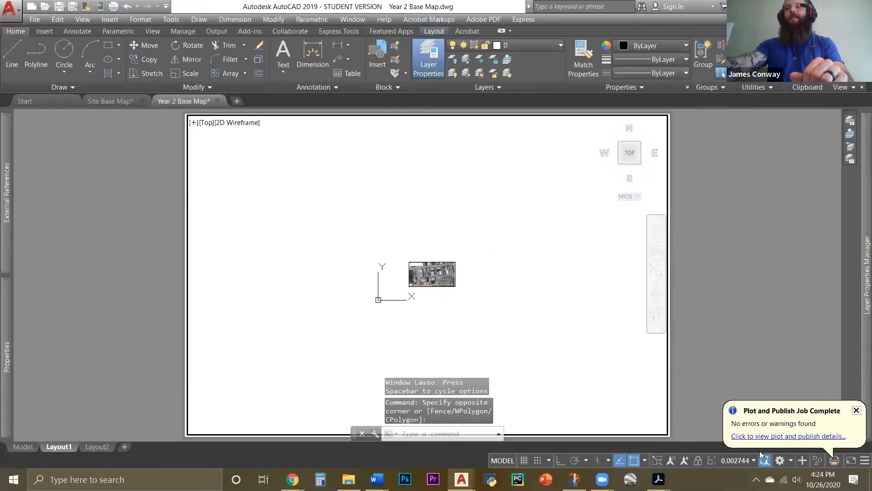
Try viewport scales of 1:10, 1:100 and 1:50 on the satellite image
left_click(753, 460)
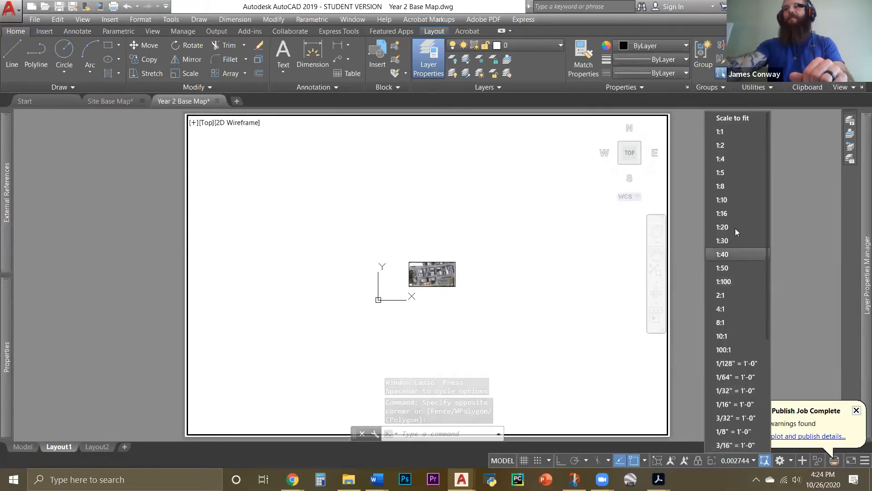
left_click(741, 200)
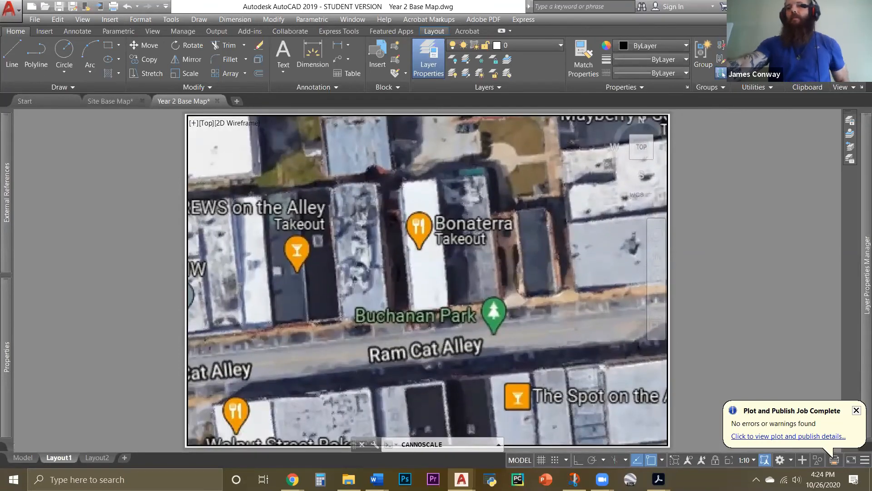
left_click(754, 461)
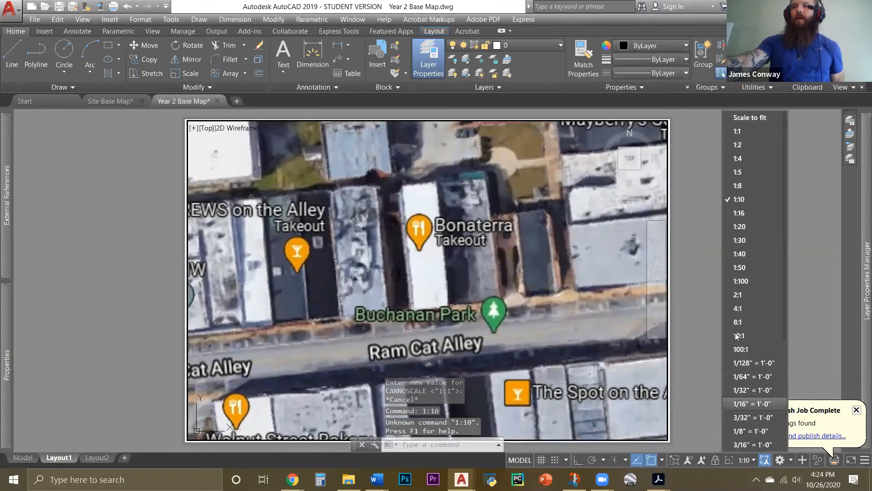
left_click(744, 282)
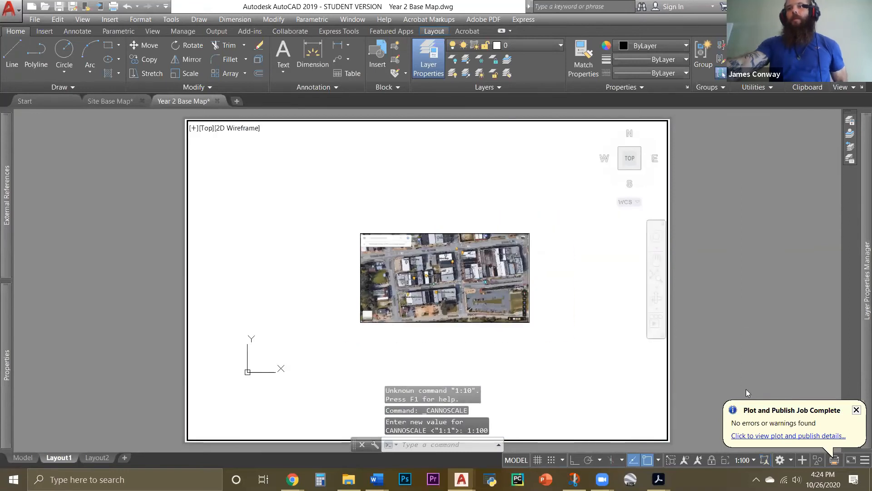
left_click(755, 459)
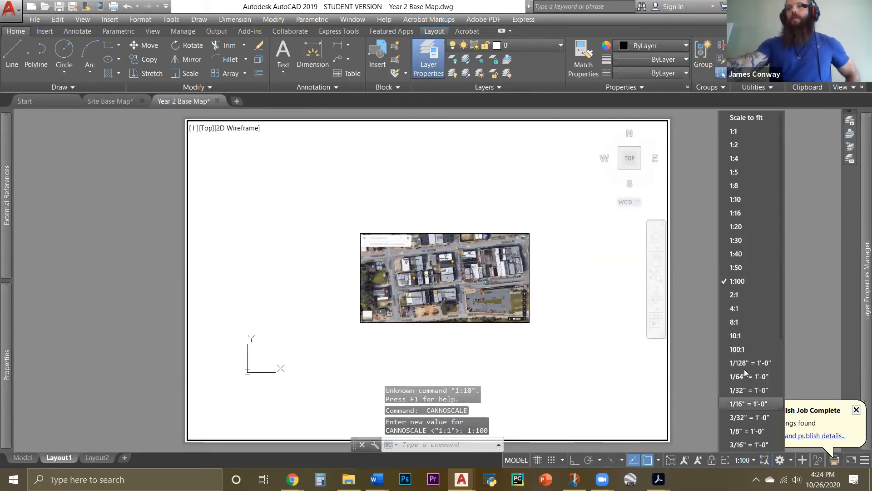
left_click(742, 268)
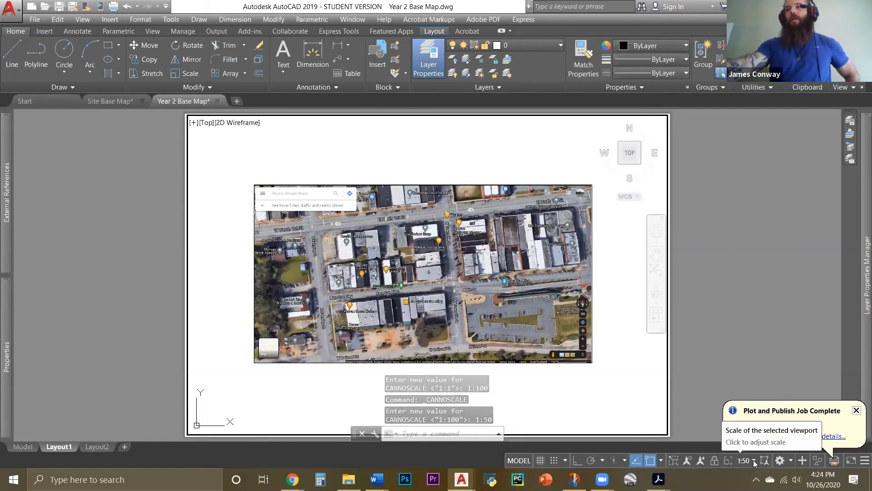
Compare viewport scales of 1:40 and 1:30, and leave the Layout1 viewport set to 1:40
left_click(753, 460)
left_click(742, 254)
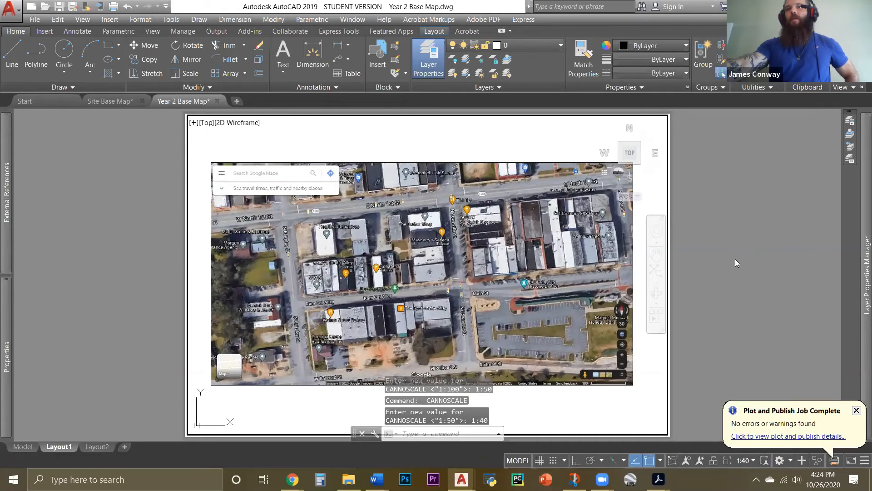
left_click(748, 461)
left_click(752, 241)
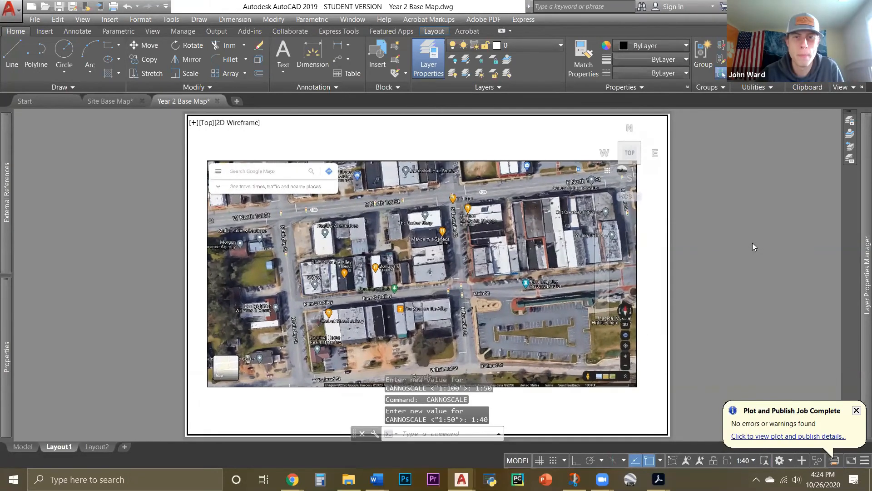
left_click(754, 460)
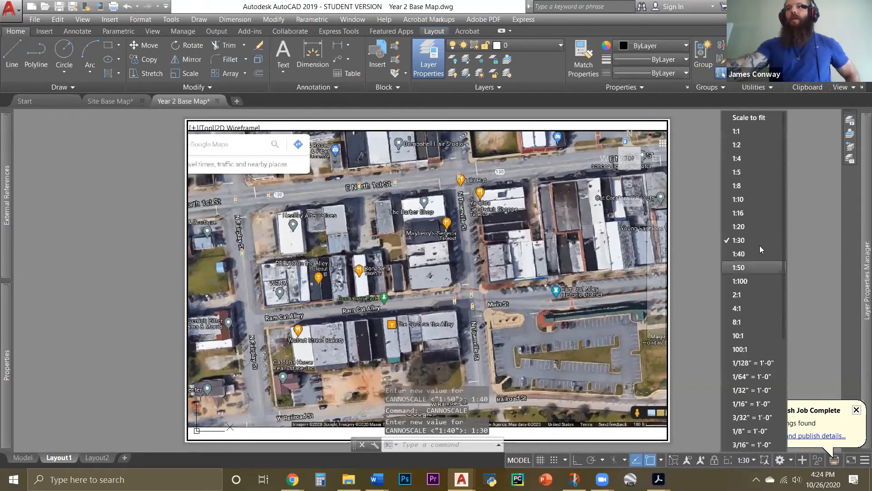
left_click(750, 257)
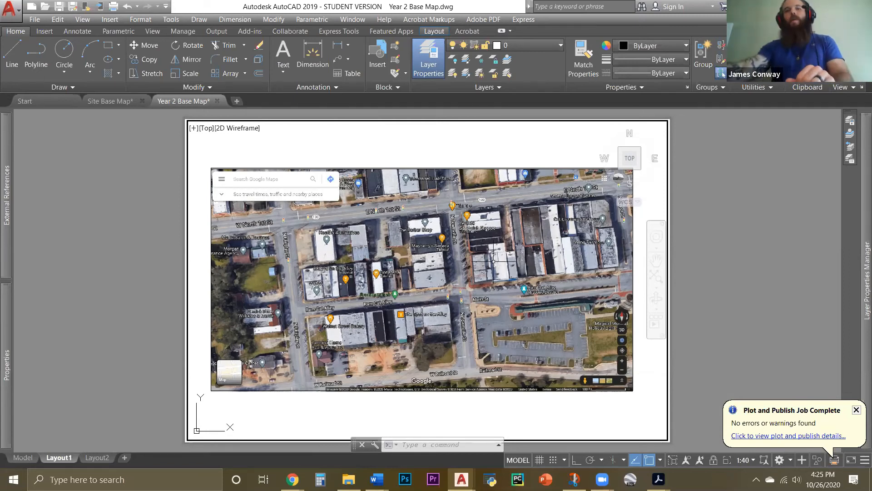
Switch to model space, go to the Site Base Map drawing, and examine its layer list and the scale bar below the aerial image
left_click(23, 457)
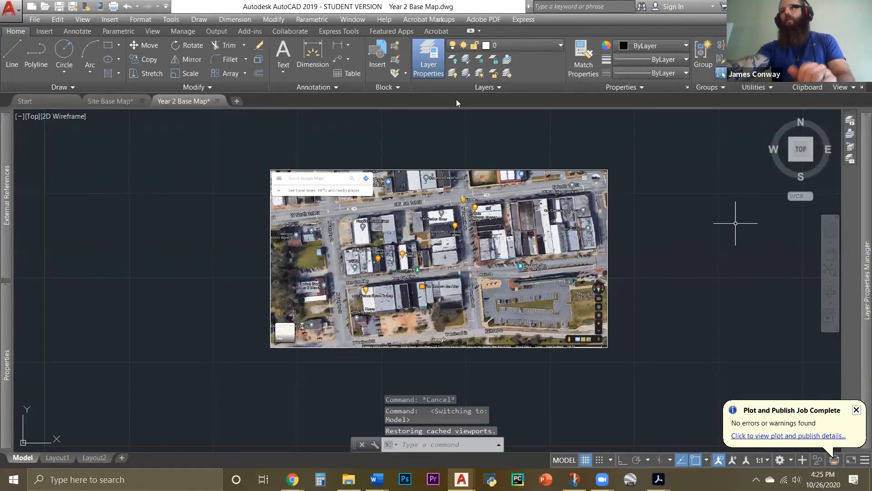
left_click(114, 99)
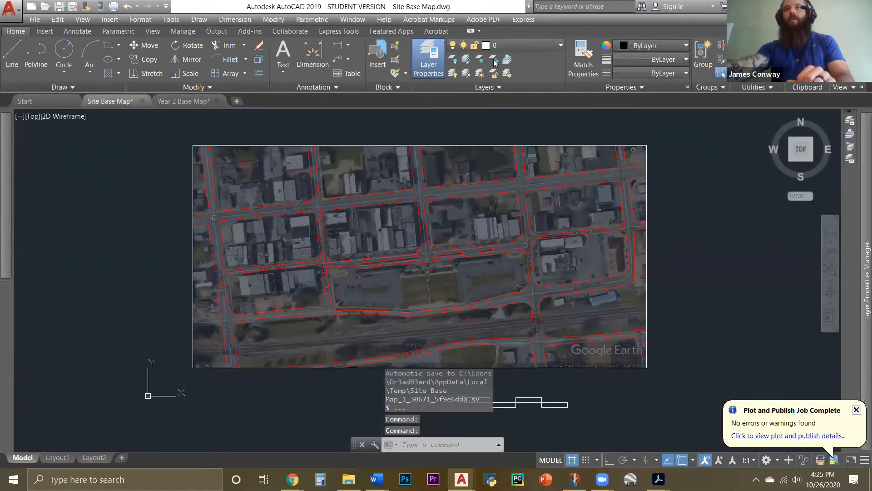
left_click(513, 44)
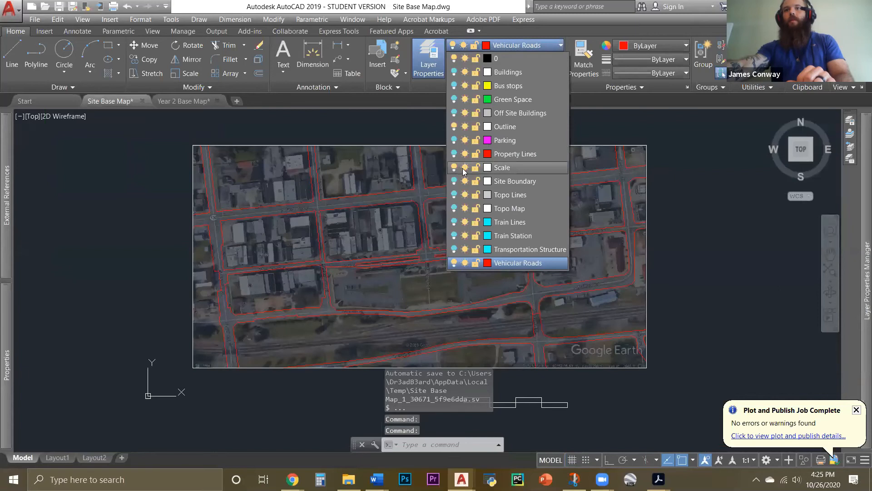
left_click(543, 44)
mouse_move(588, 419)
middle_mouse_down()
mouse_move(633, 364)
mouse_move(638, 341)
middle_mouse_up()
scroll(534, 341, "up", 2)
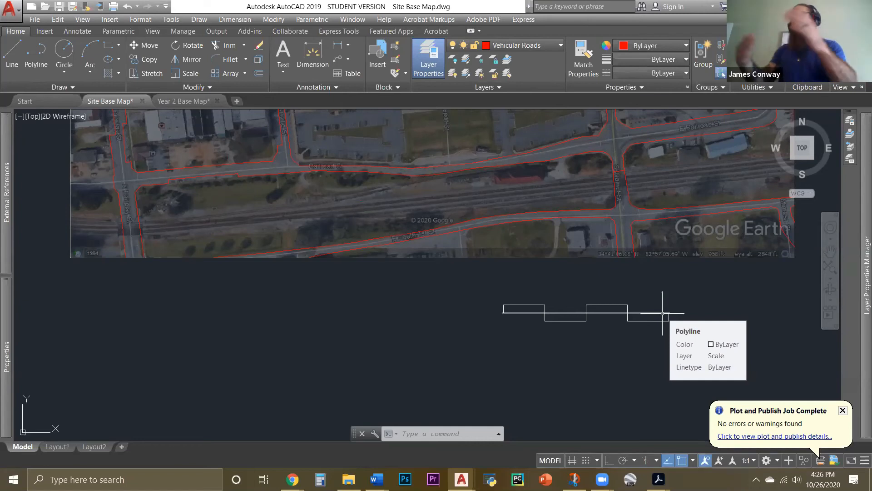
scroll(662, 313, "down", 4)
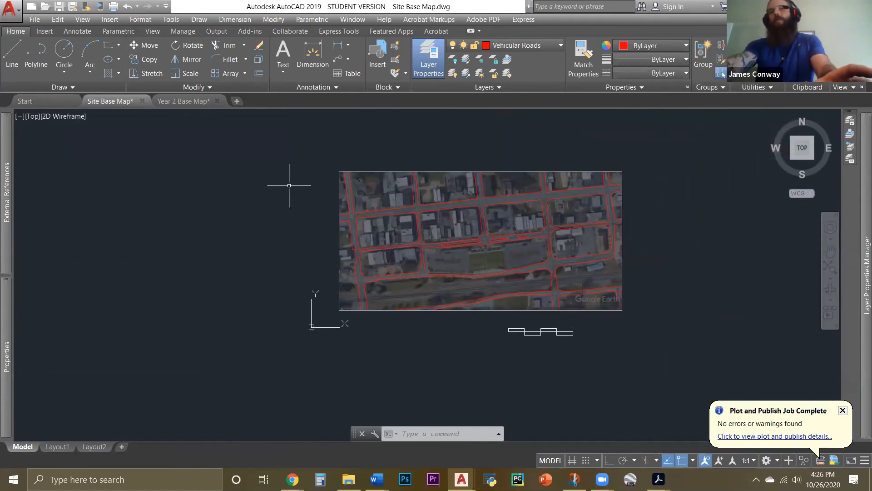
Return to the Year 2 Base Map drawing, view the satellite image up close, and save the drawing
left_click(190, 99)
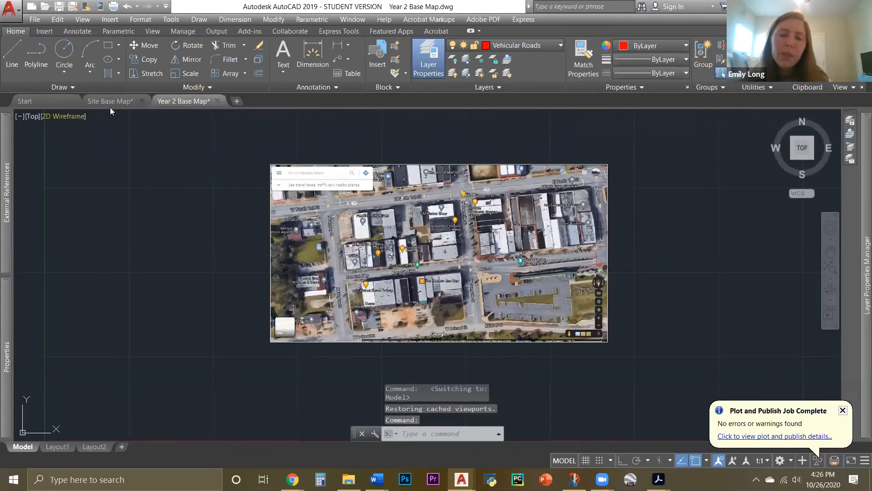
scroll(547, 278, "up", 2)
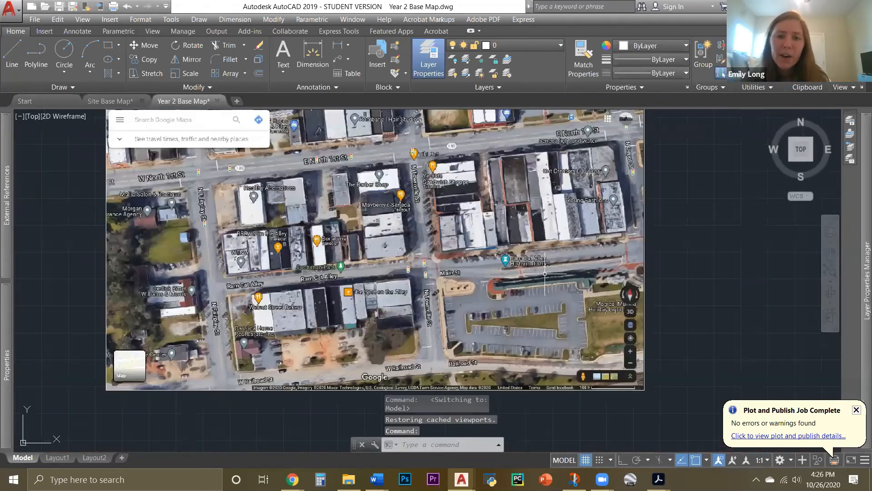
middle_click_drag(478, 254, 505, 278)
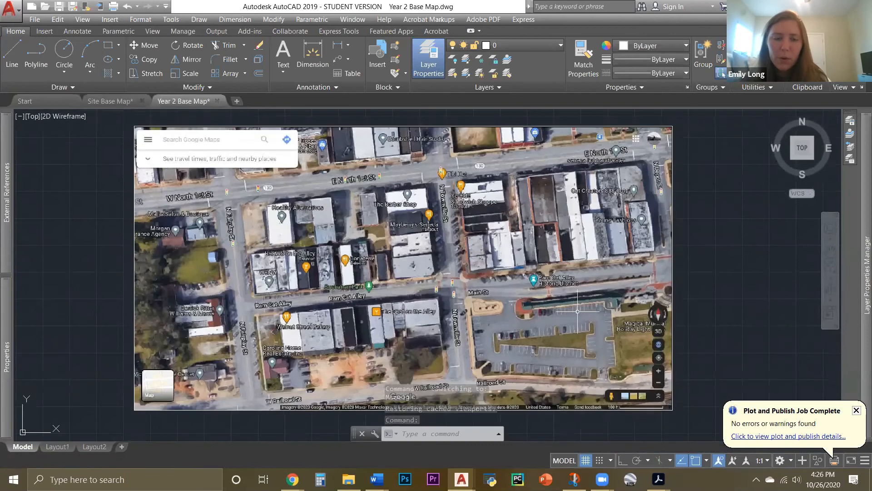
left_click(59, 6)
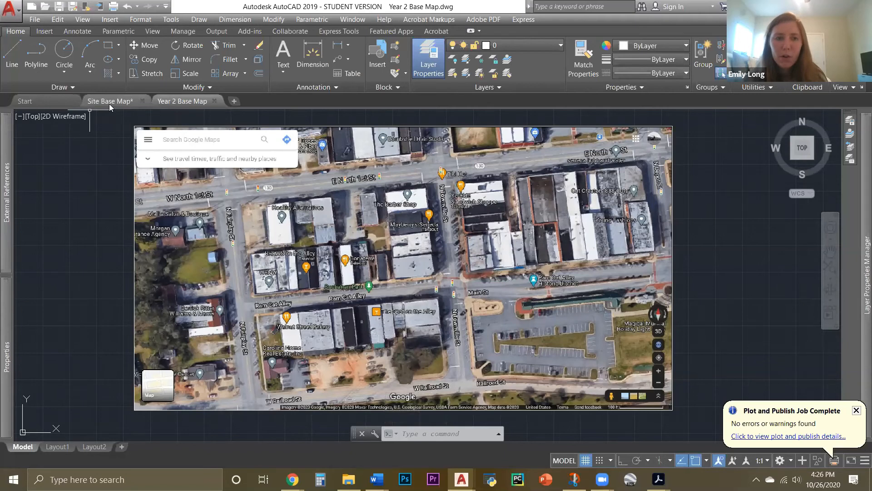
mouse_move(109, 105)
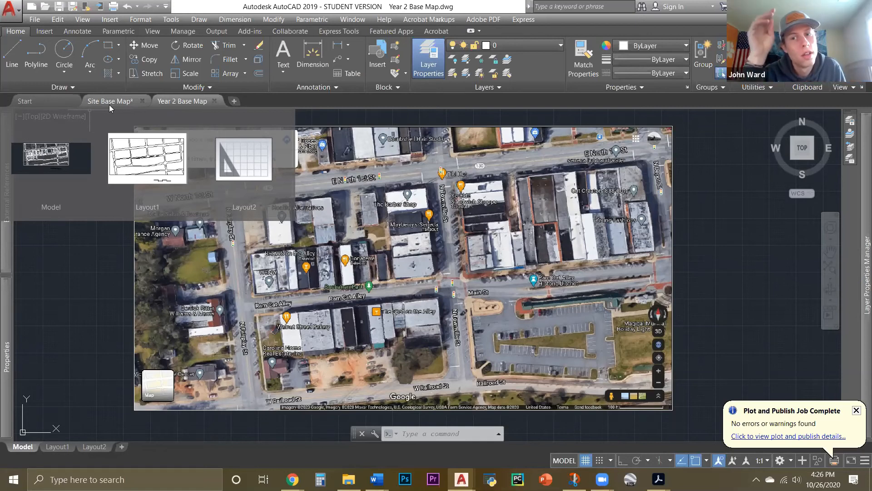
Increase the fade of the satellite image so it is dimmed for tracing, and deselect it
left_click(765, 284)
left_click(764, 284)
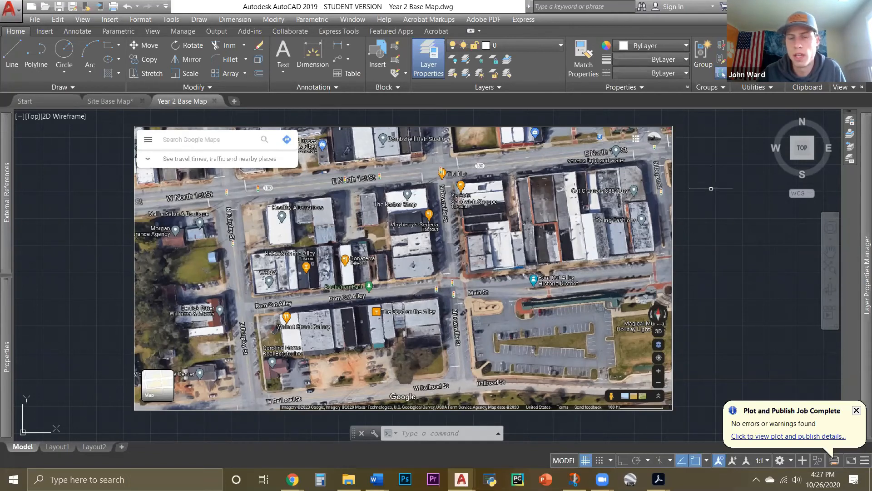
left_click(674, 169)
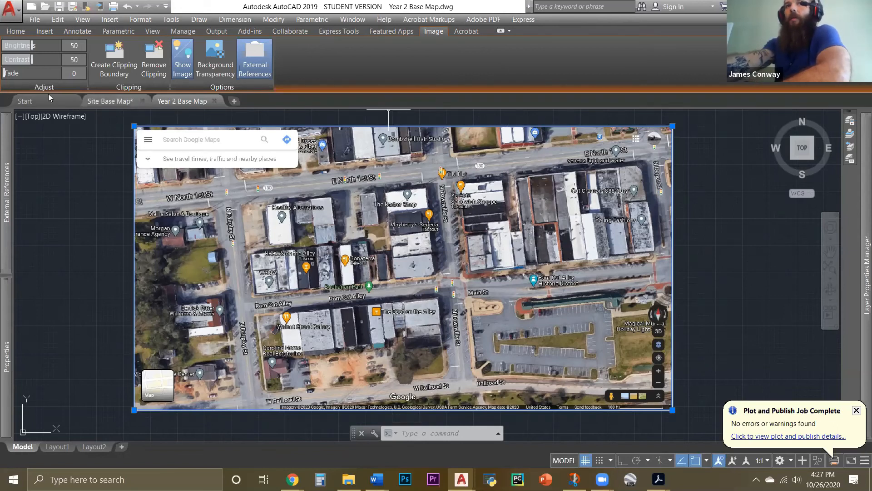
left_click_drag(26, 74, 41, 74)
left_click(81, 196)
key("Escape")
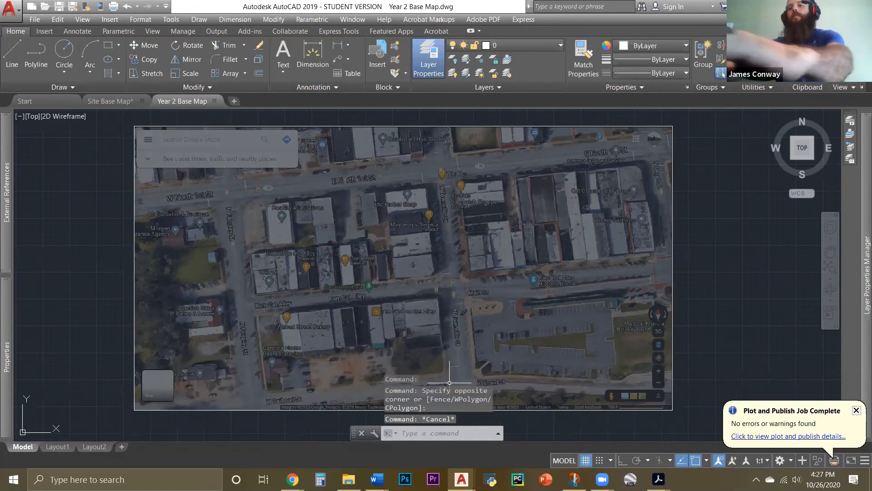
Draw a trial three-segment polyline across the blocks around Main St on the faded image, and delete it
type("pl")
key("Return")
left_click(263, 257)
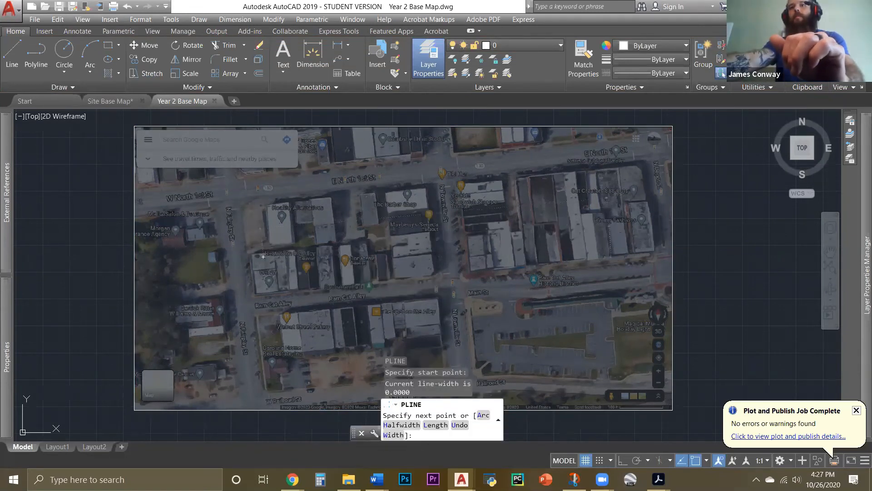
left_click(609, 225)
left_click(612, 292)
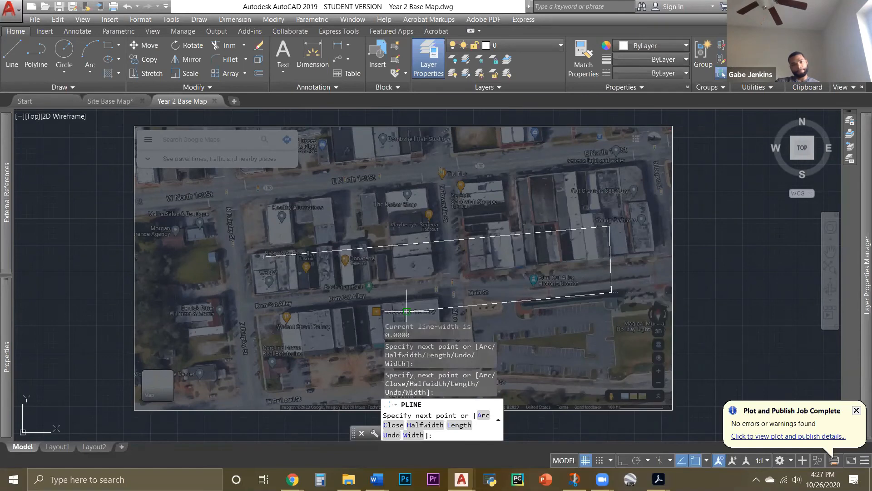
left_click(406, 312)
key("Escape")
left_click(610, 271)
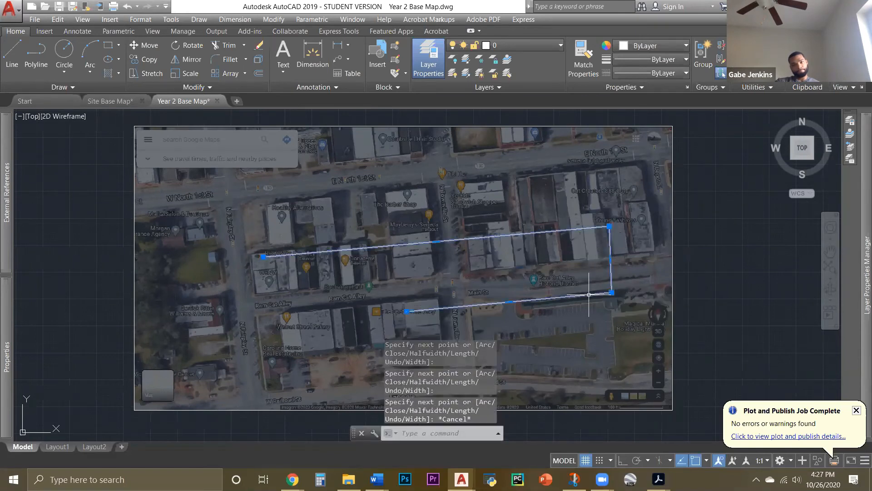
key("Delete")
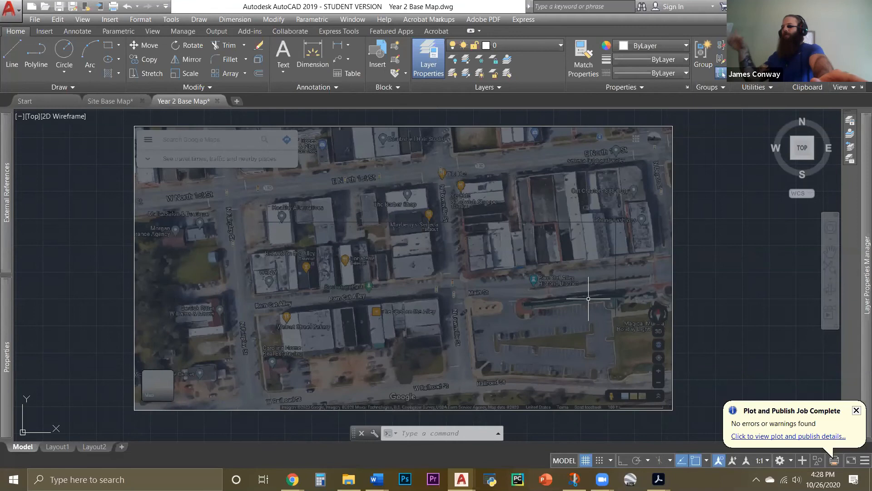
Turn on the Buildings layer in the Site Base Map drawing and examine the traced building outlines over the aerial image
left_click(133, 104)
left_click(503, 44)
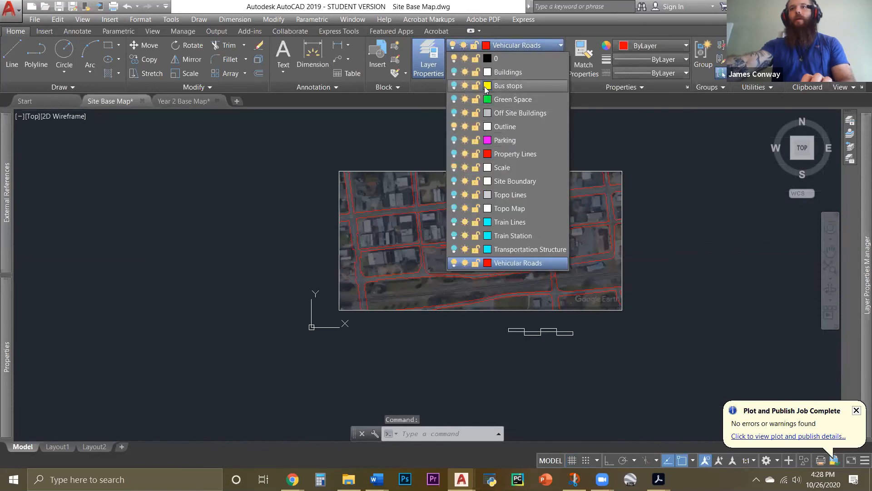
left_click(454, 71)
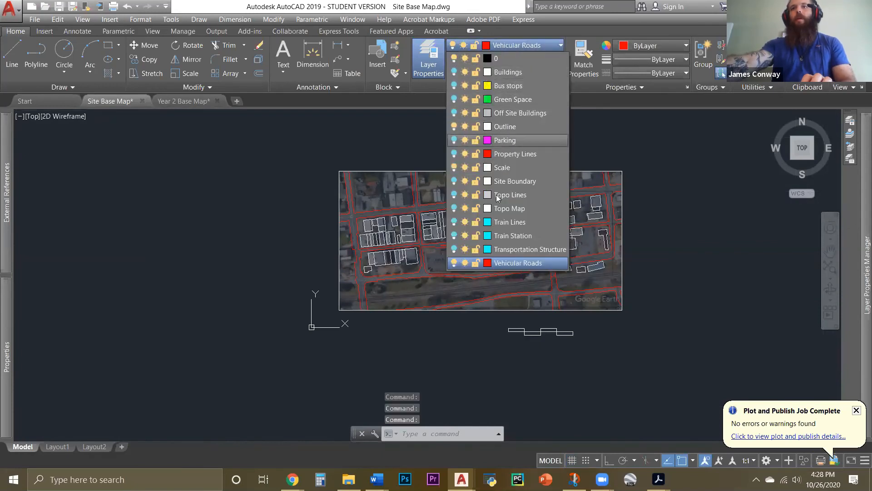
scroll(432, 228, "up", 5)
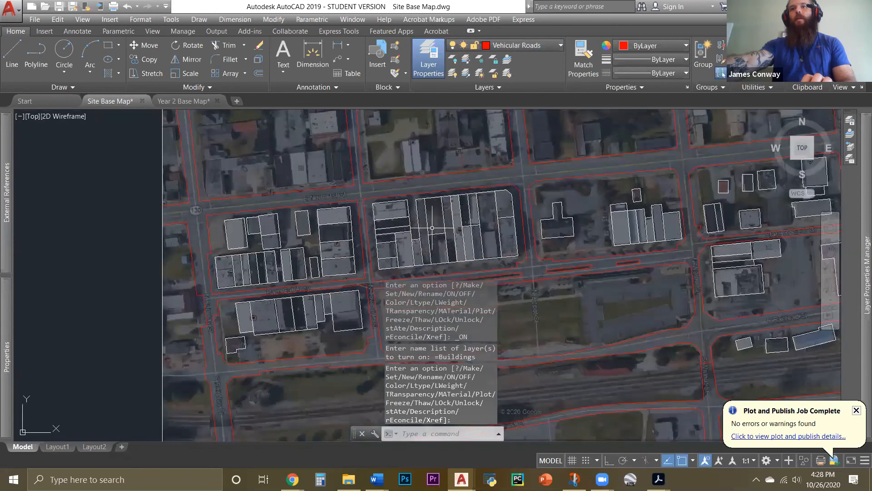
scroll(432, 228, "up", 3)
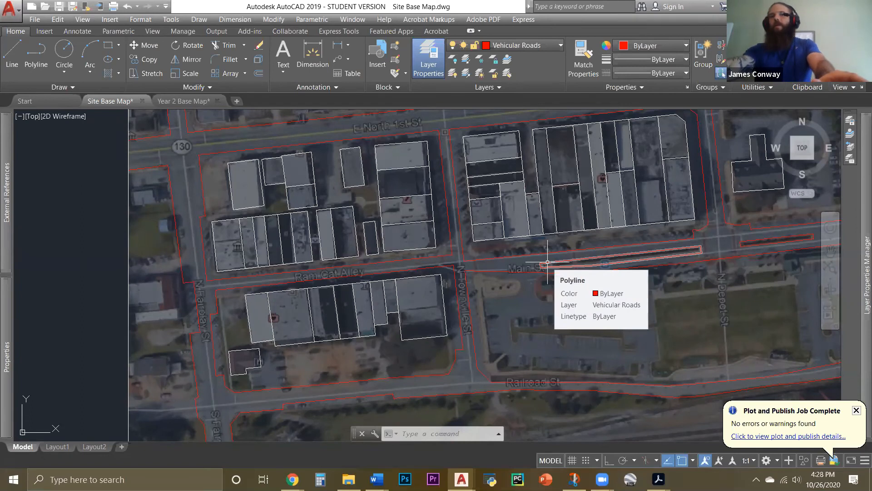
scroll(547, 262, "down", 5)
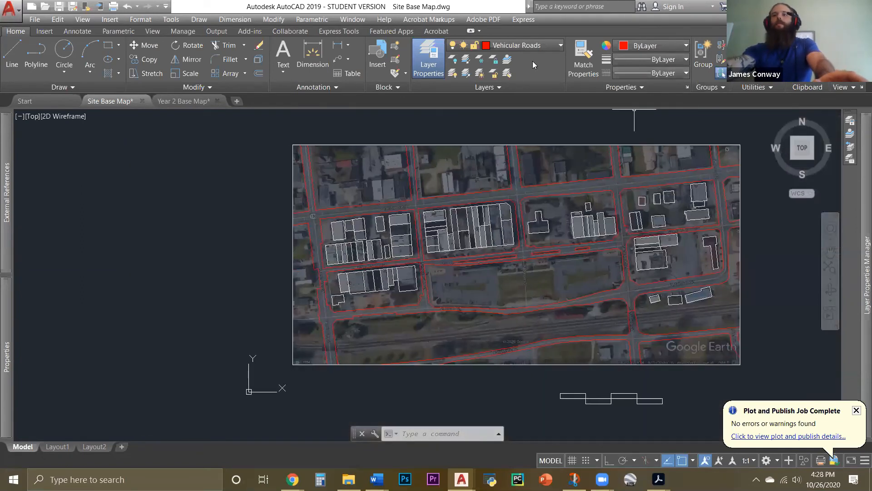
middle_click_drag(774, 267, 640, 269)
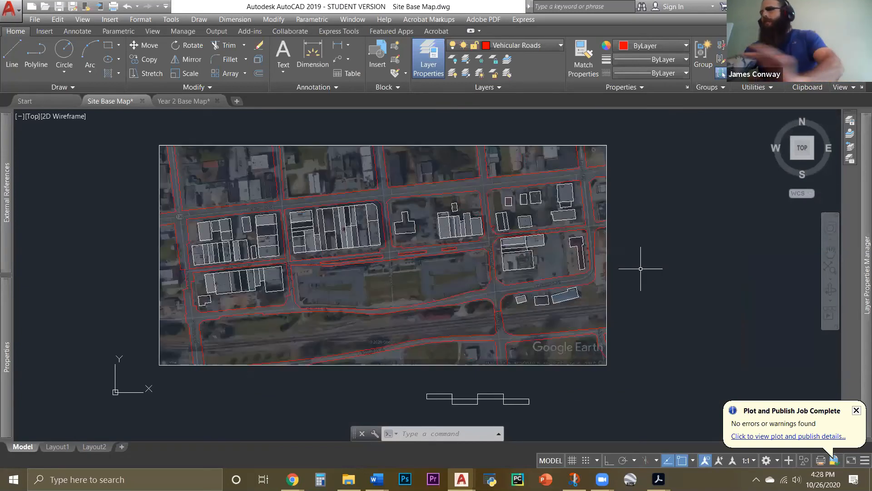